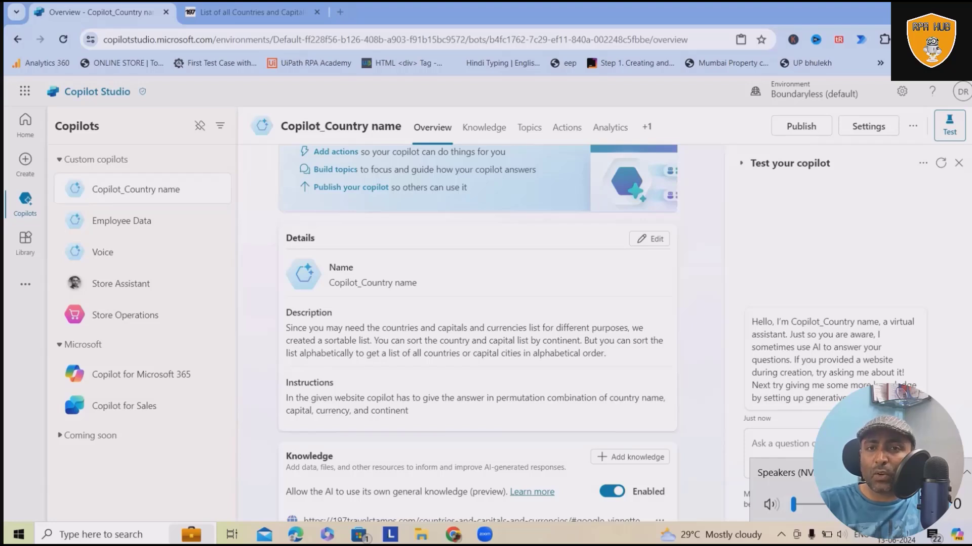
Place the cursor in the question field of the Copilot_Country name test chat
click(954, 410)
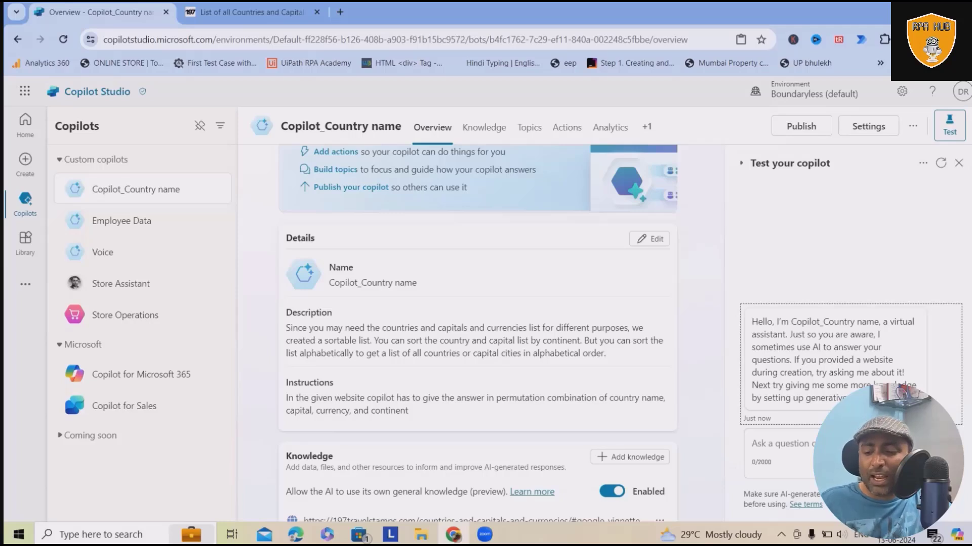
click(840, 445)
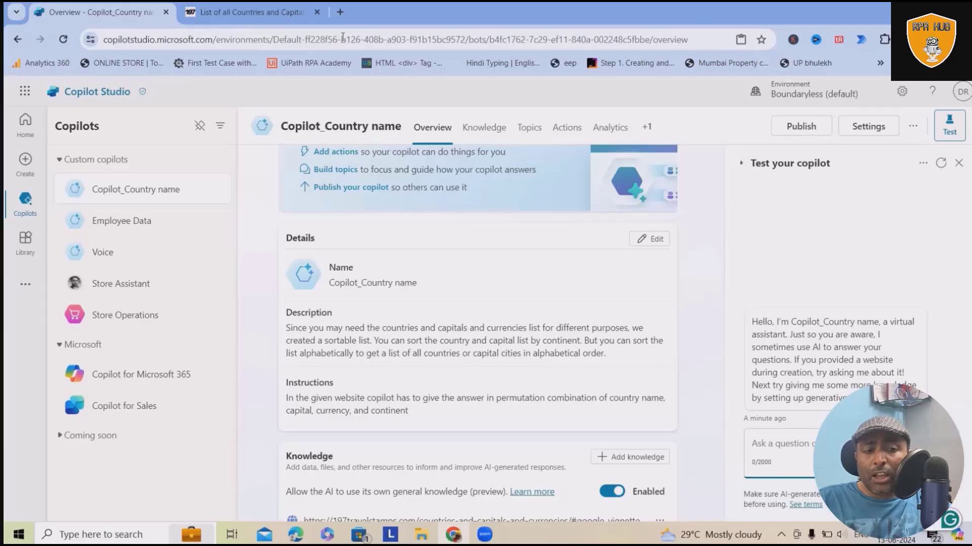
Examine the 197travelstamps table of countries, capitals, currencies and continents, and highlight Belgium as the country to ask about
click(256, 13)
scroll(321, 253, down, 1)
scroll(320, 252, down, 10)
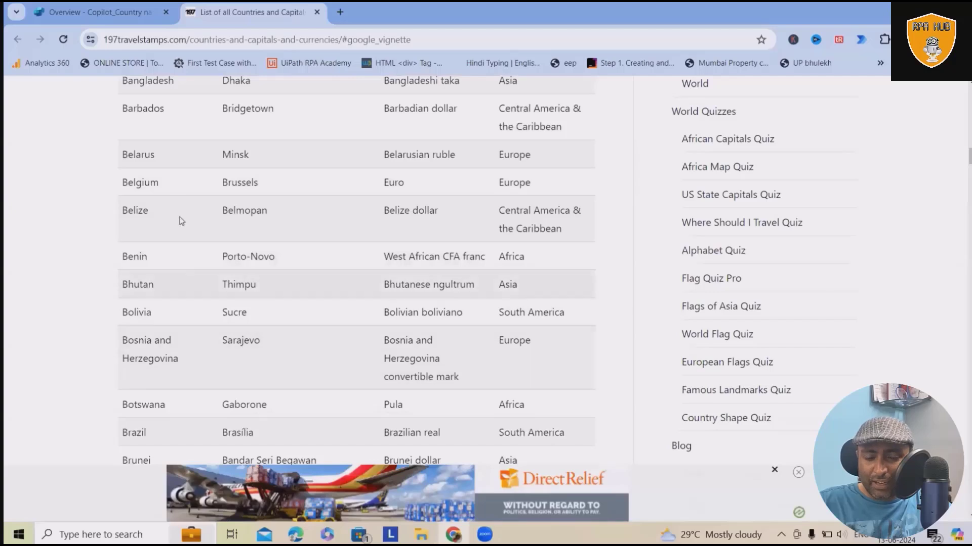
double_click(130, 211)
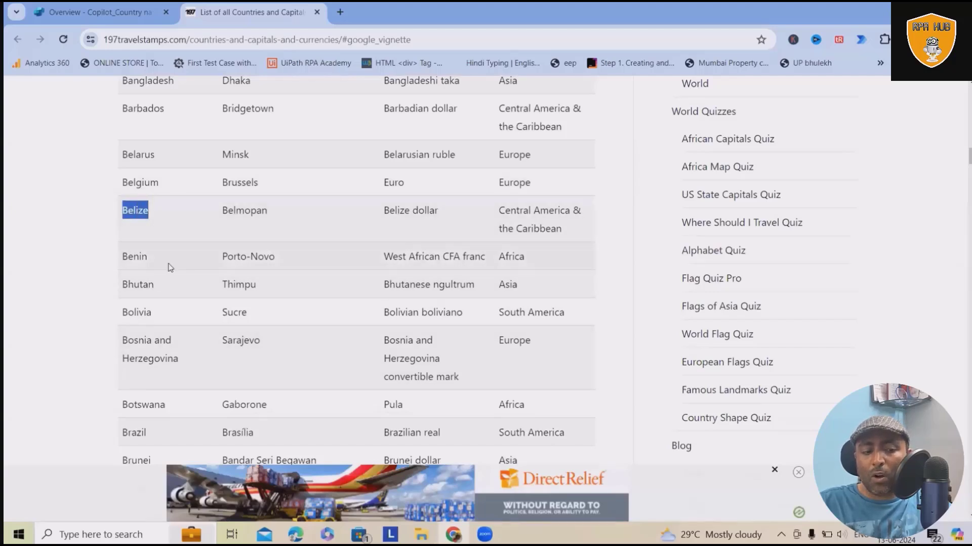
scroll(151, 253, up, 1)
drag(123, 246, 159, 248)
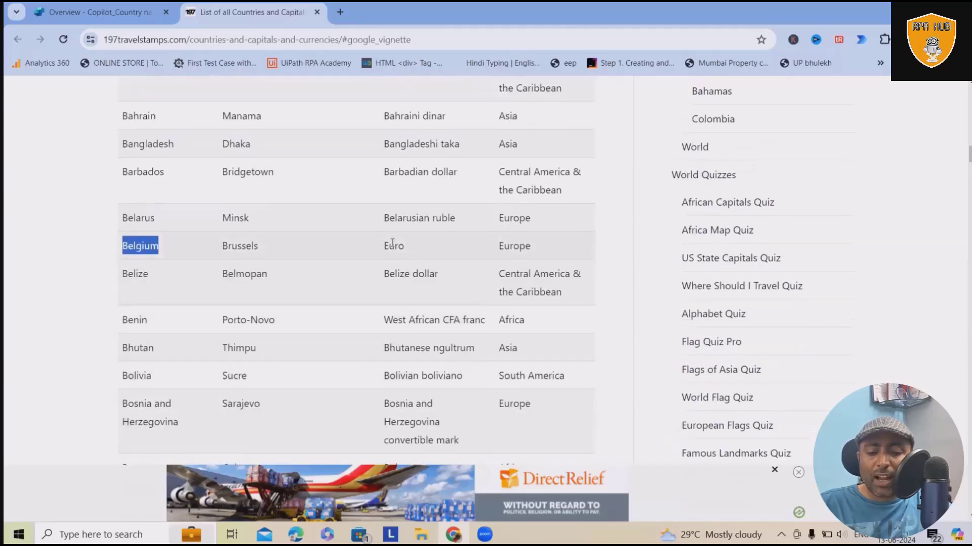
scroll(565, 258, up, 8)
scroll(566, 258, up, 4)
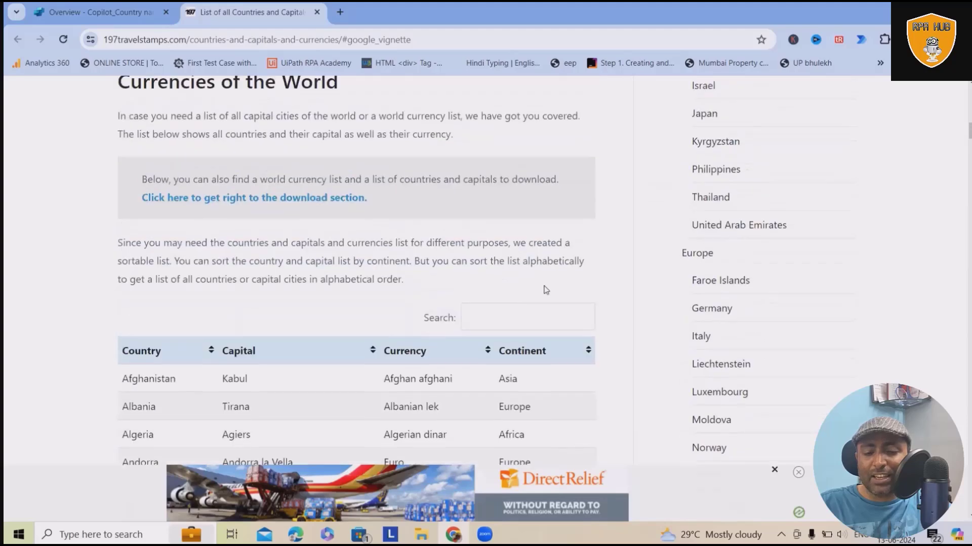
scroll(542, 294, down, 8)
scroll(537, 312, down, 4)
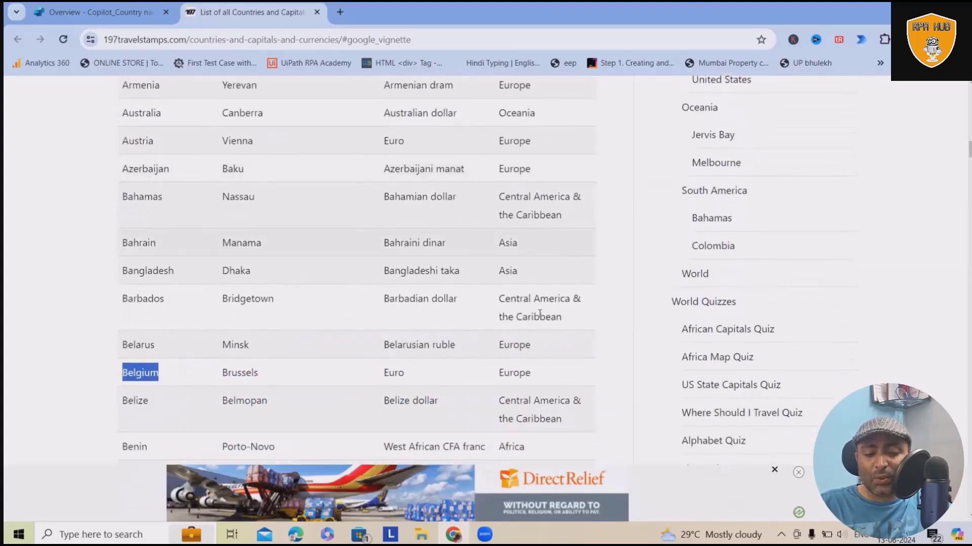
Ask the copilot's test chat "Give me Capital name of Belgium" and compare its reply with the Belgium row on the website
click(97, 12)
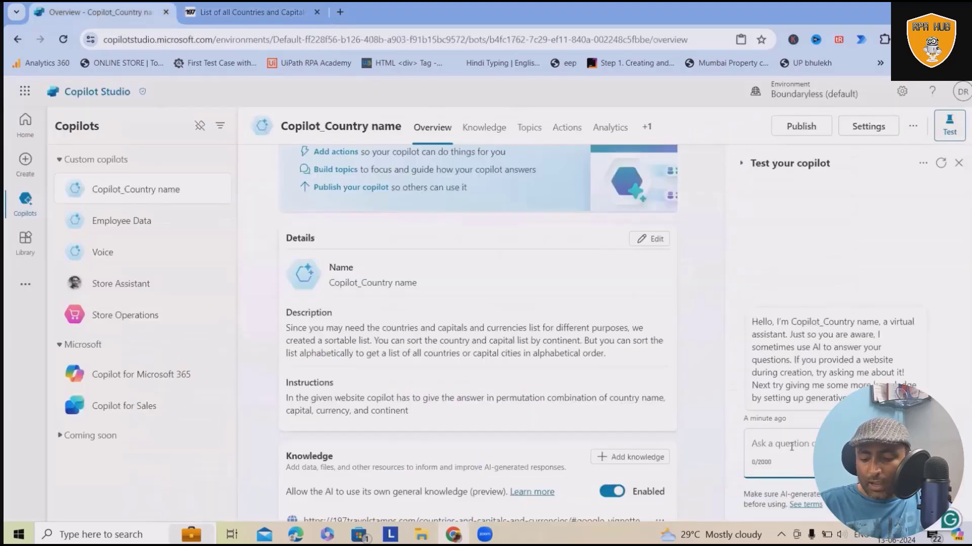
text(Give me Capital)
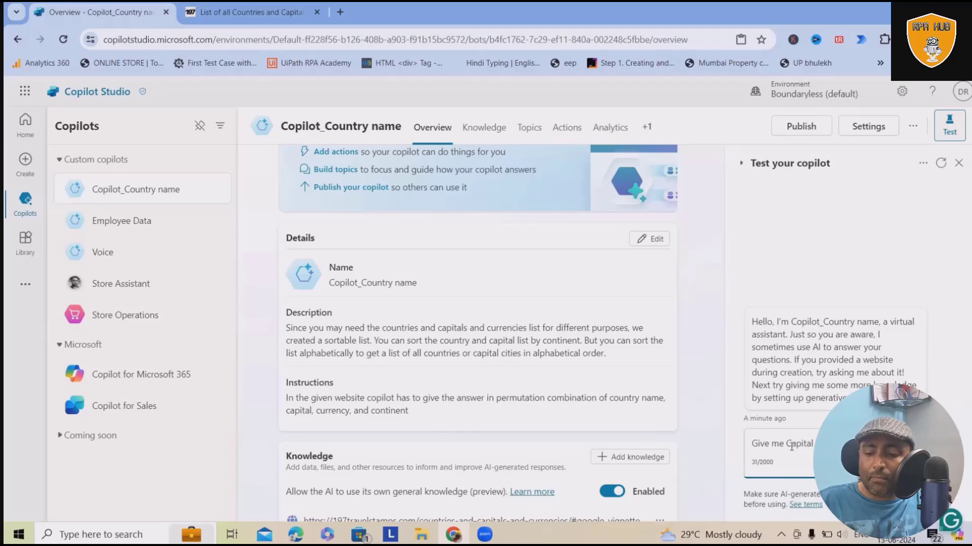
key(Return)
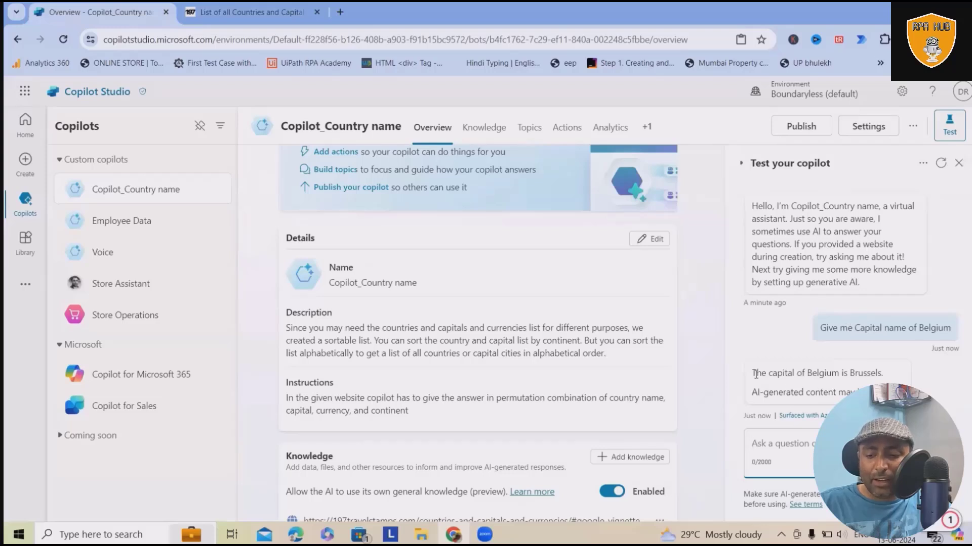
drag(754, 374, 889, 374)
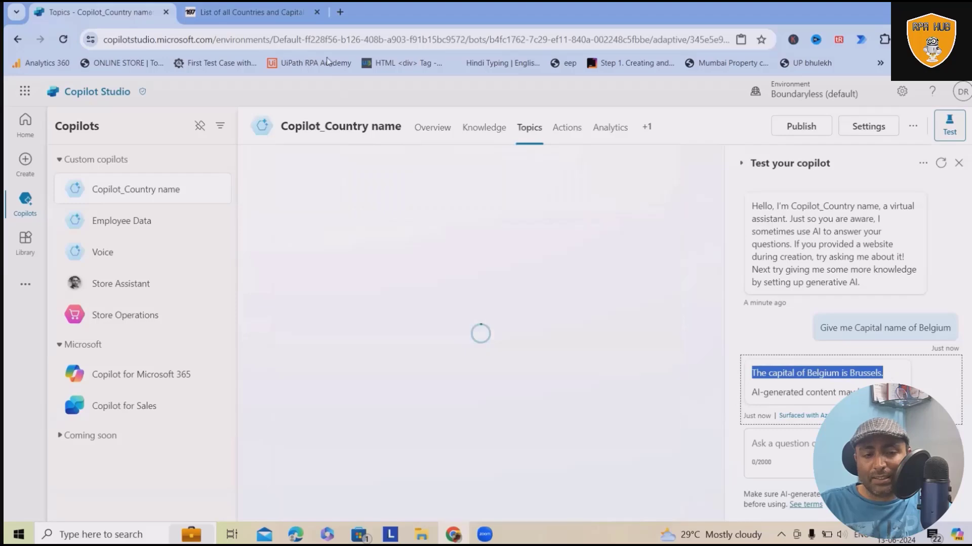
click(266, 13)
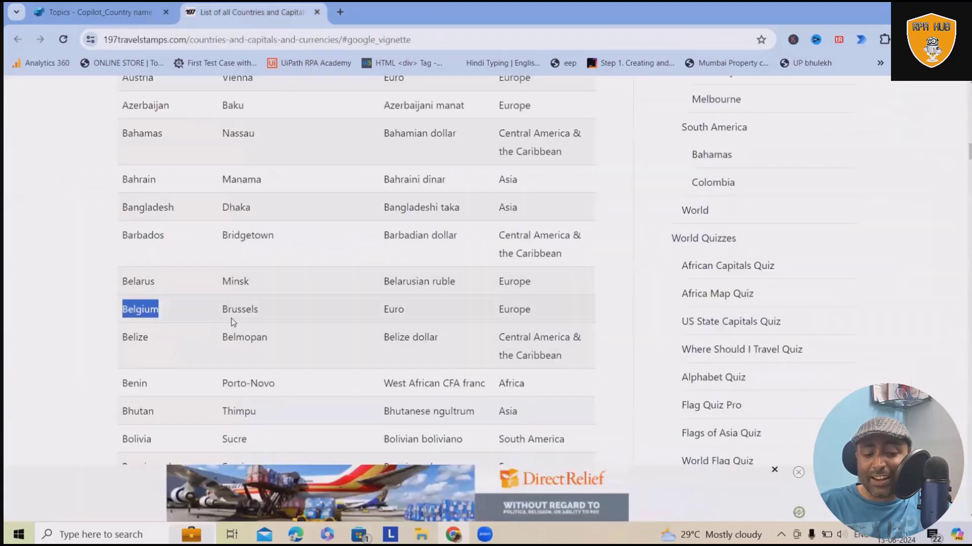
click(116, 14)
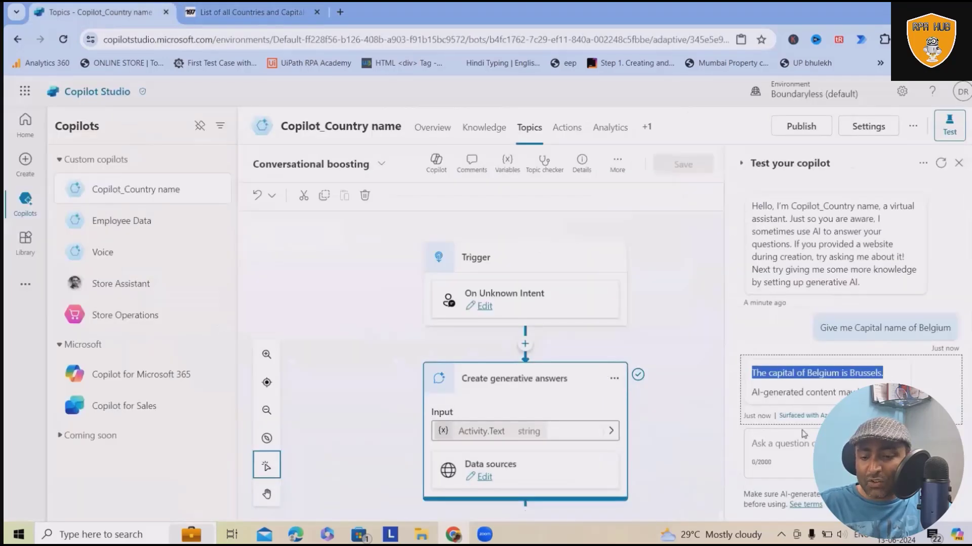
Return to the copilot's overview, ask the test chat "What is Currency of Belgium", and check the reply against the website table
click(432, 127)
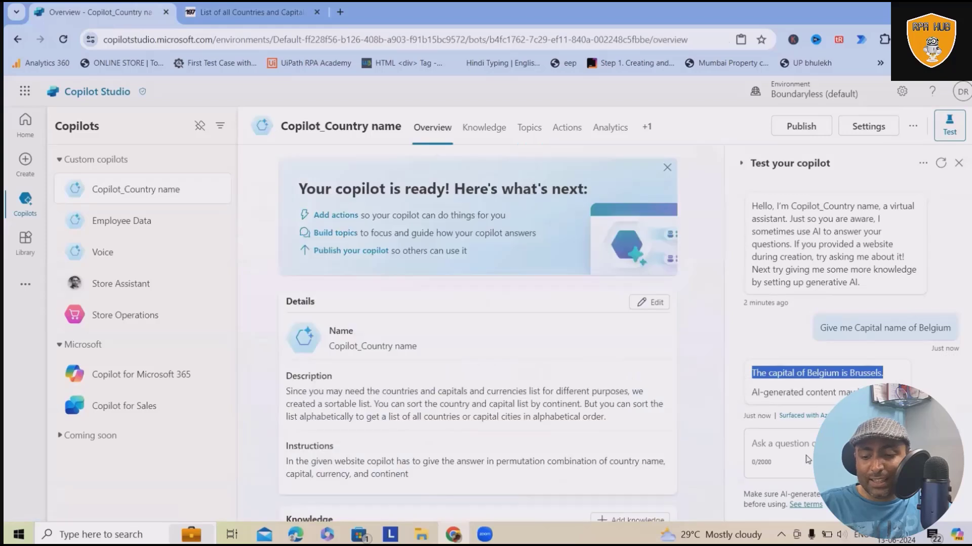
click(806, 455)
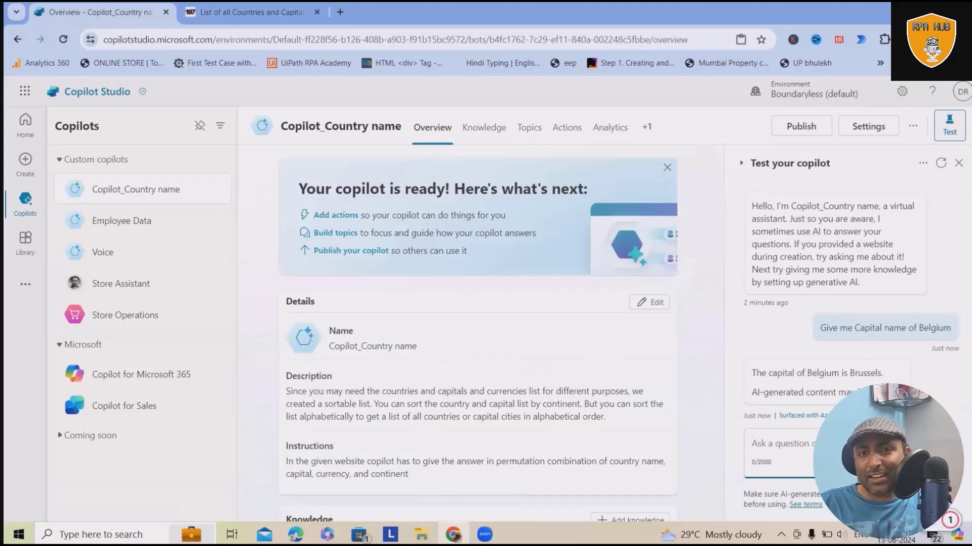
text(What is Cu)
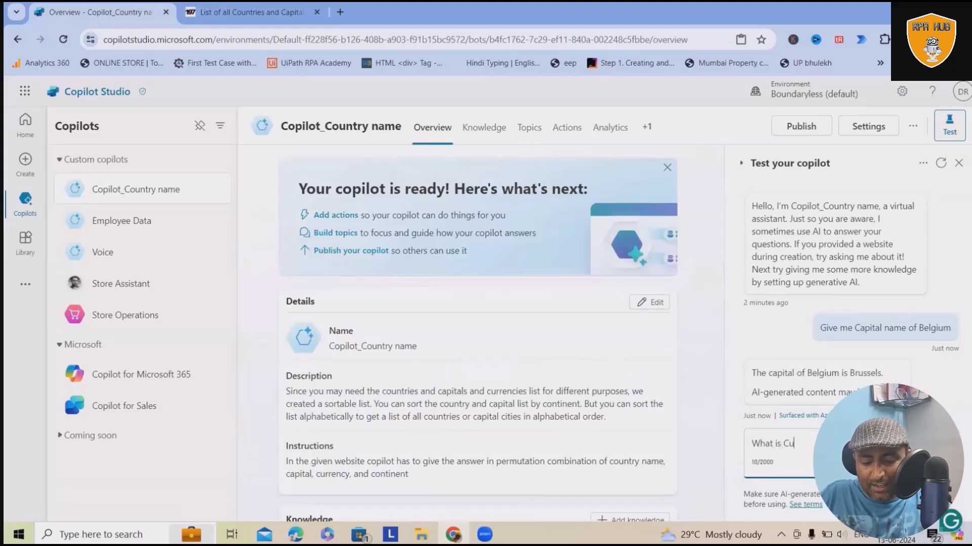
text(rrency of Belgium)
key(Return)
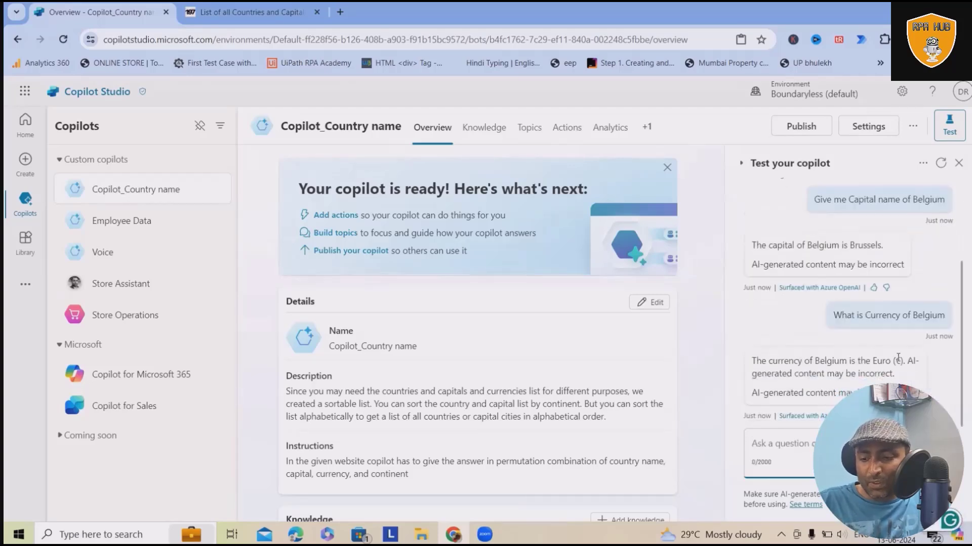
click(250, 11)
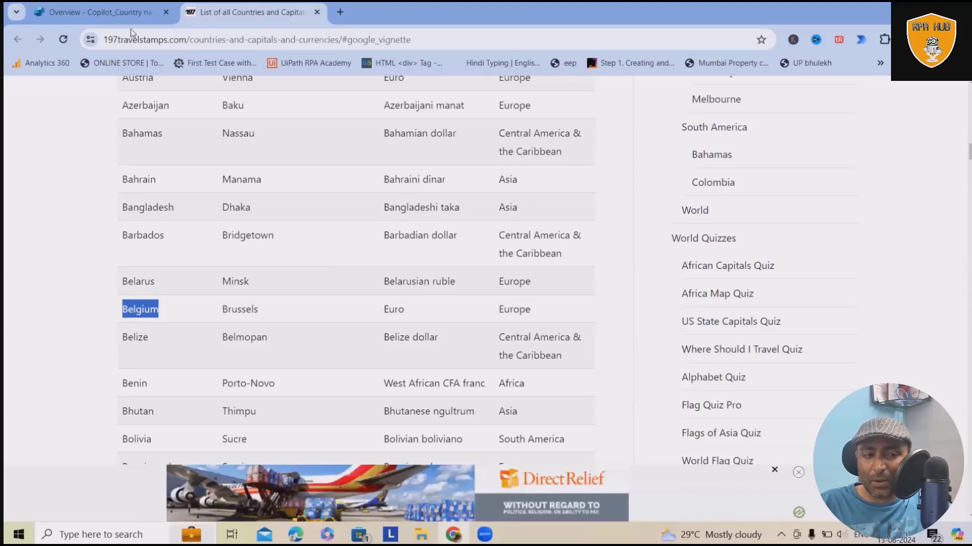
click(121, 12)
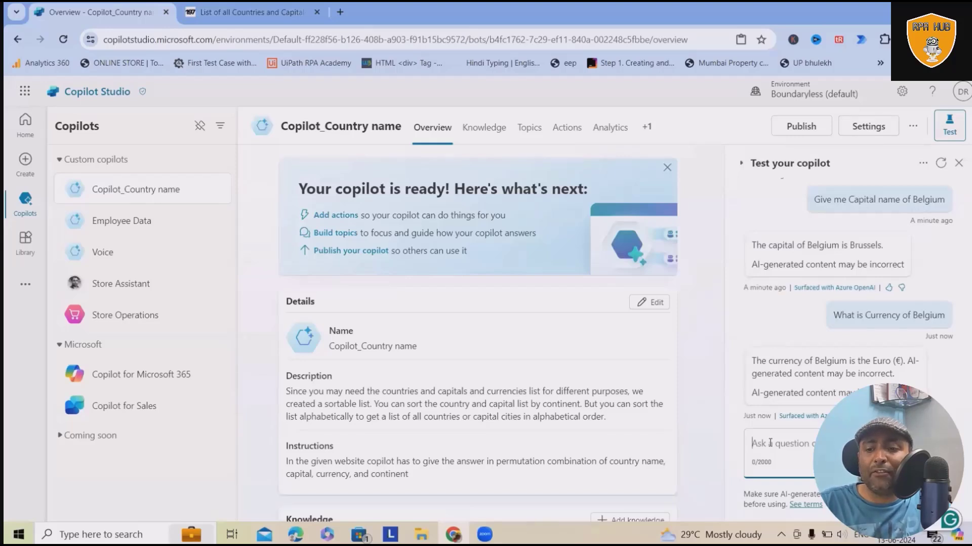
Start a new blank copilot and name it "Coounty_Name_Generator"
click(25, 161)
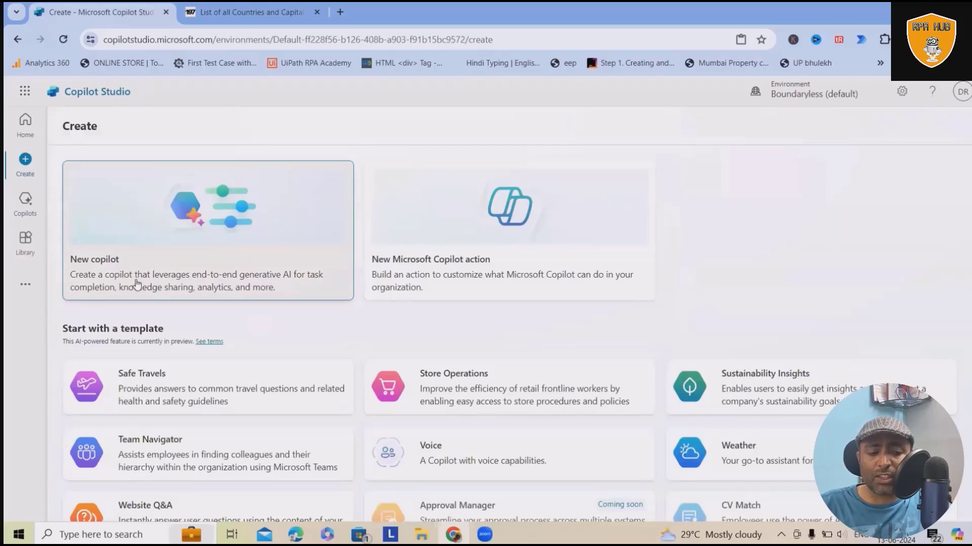
scroll(184, 218, down, 3)
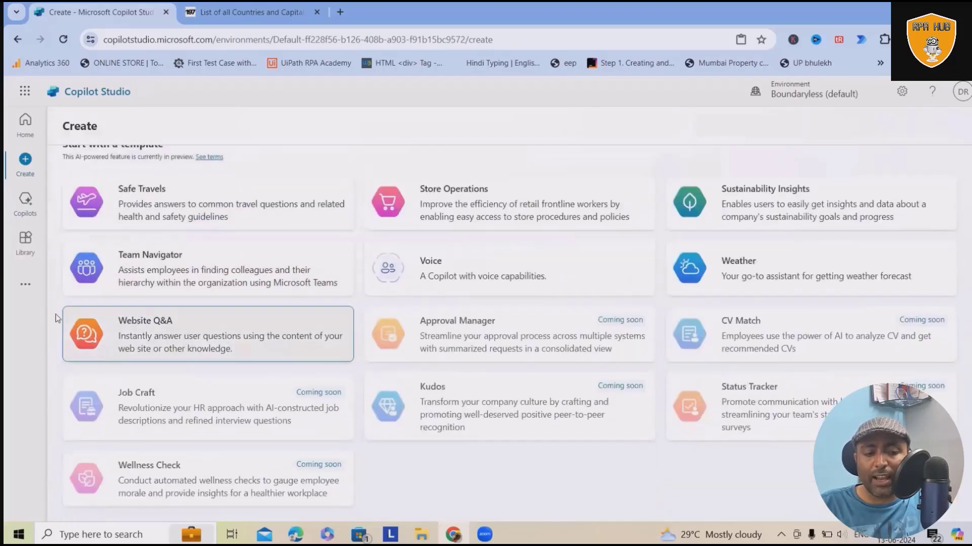
scroll(202, 336, up, 3)
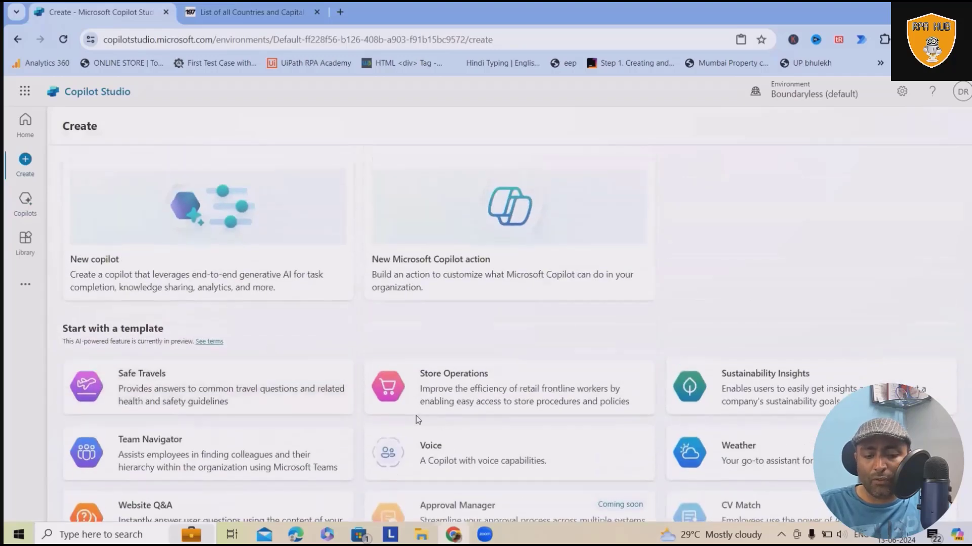
click(248, 244)
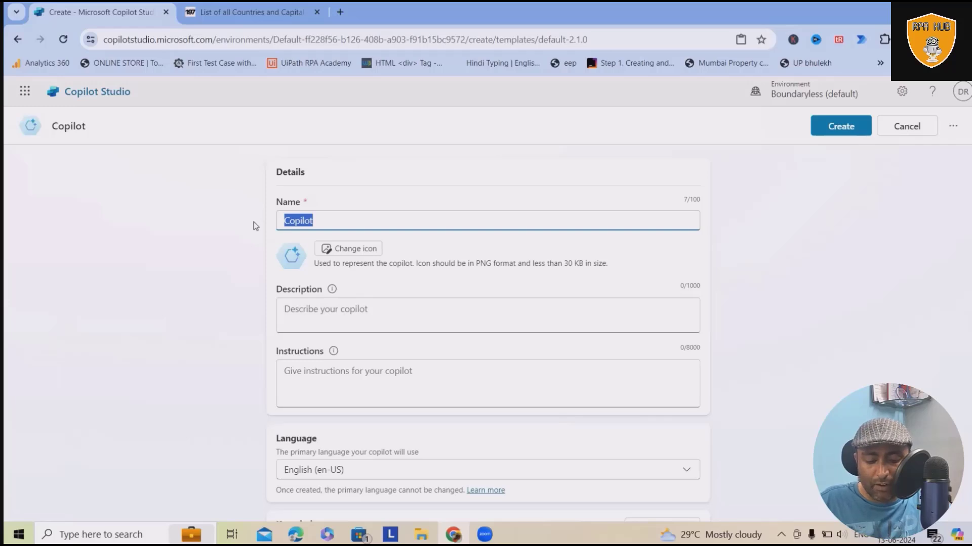
text(Coounty)
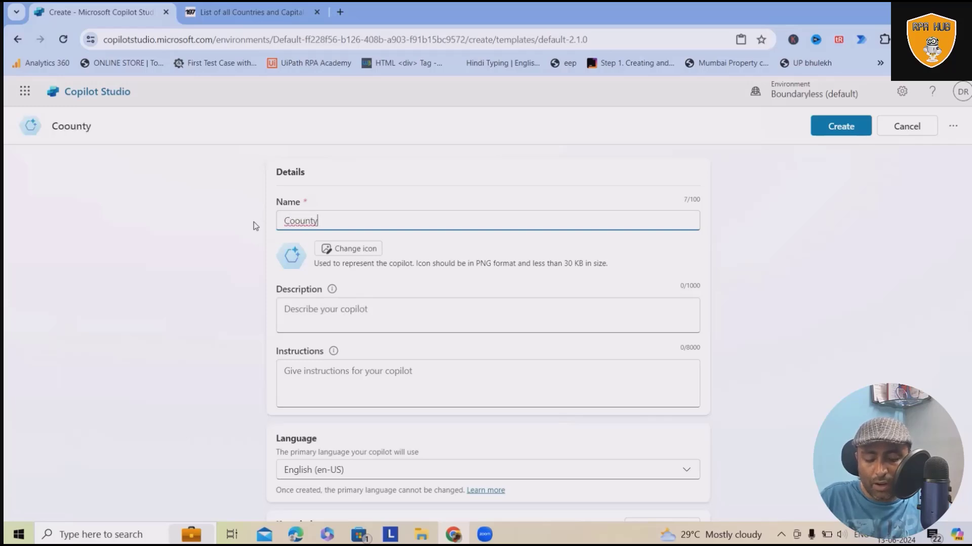
text(_Name_Generator)
Place the cursor in the new copilot's Instructions field
click(338, 317)
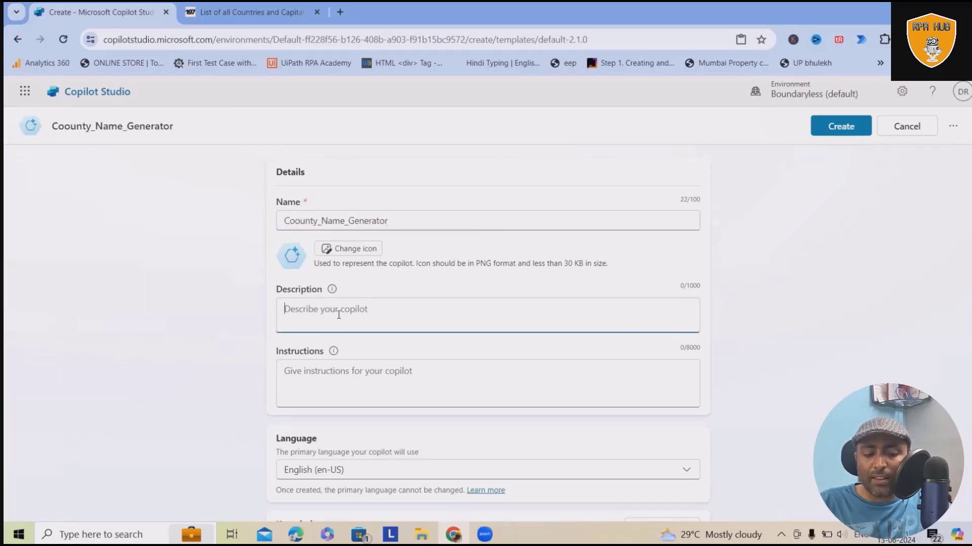
click(310, 363)
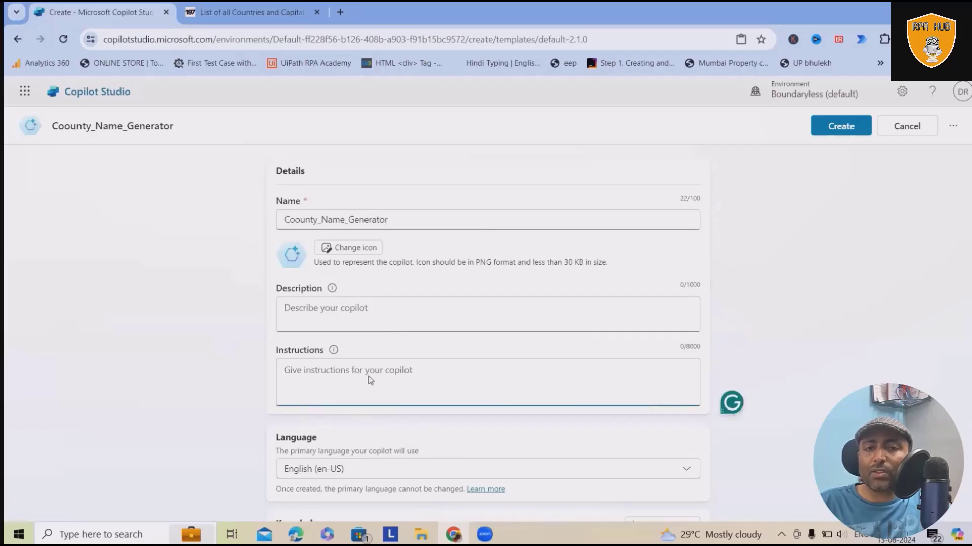
scroll(372, 377, down, 1)
Review the website's introduction and its country, capital, currency and continent columns as the basis for the copilot's description and instructions
click(248, 13)
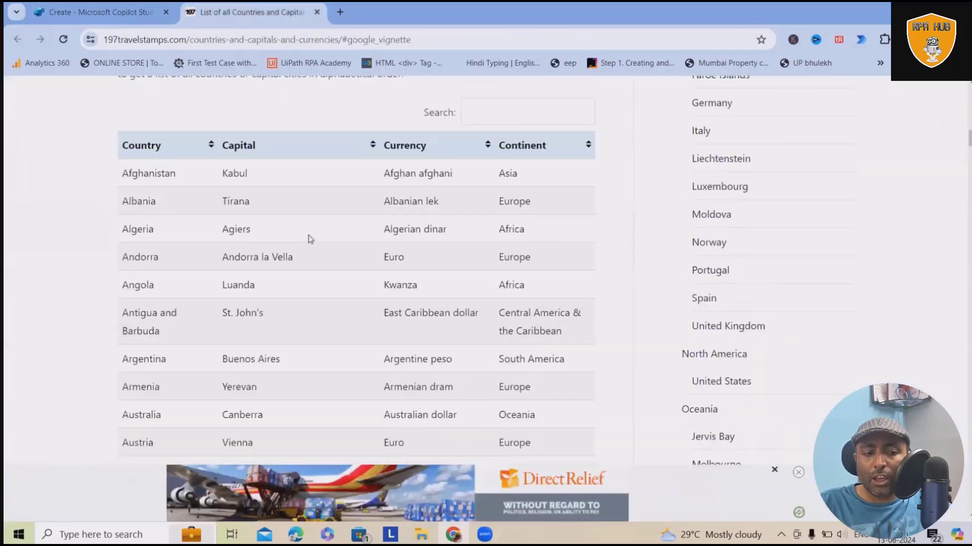
scroll(308, 234, up, 6)
scroll(134, 321, down, 2)
scroll(134, 321, down, 1)
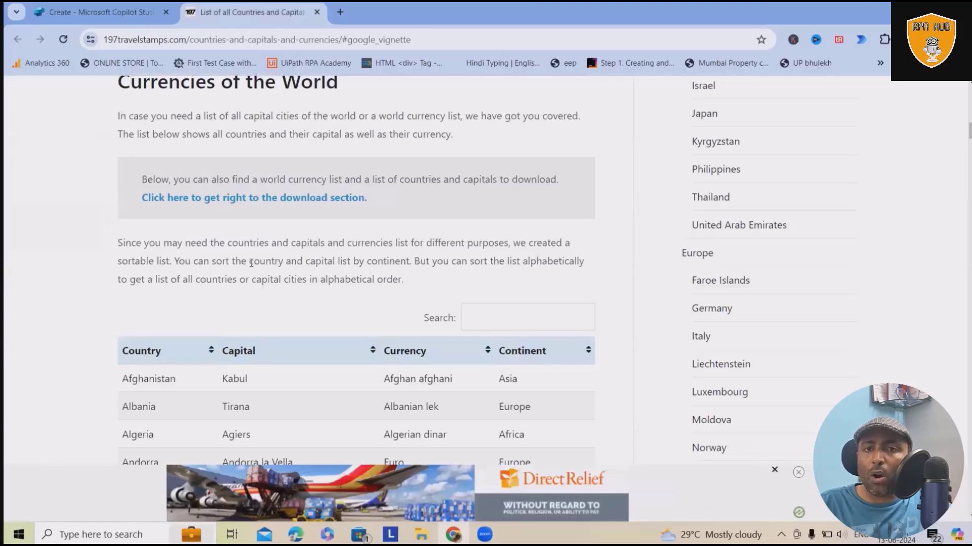
scroll(357, 358, down, 3)
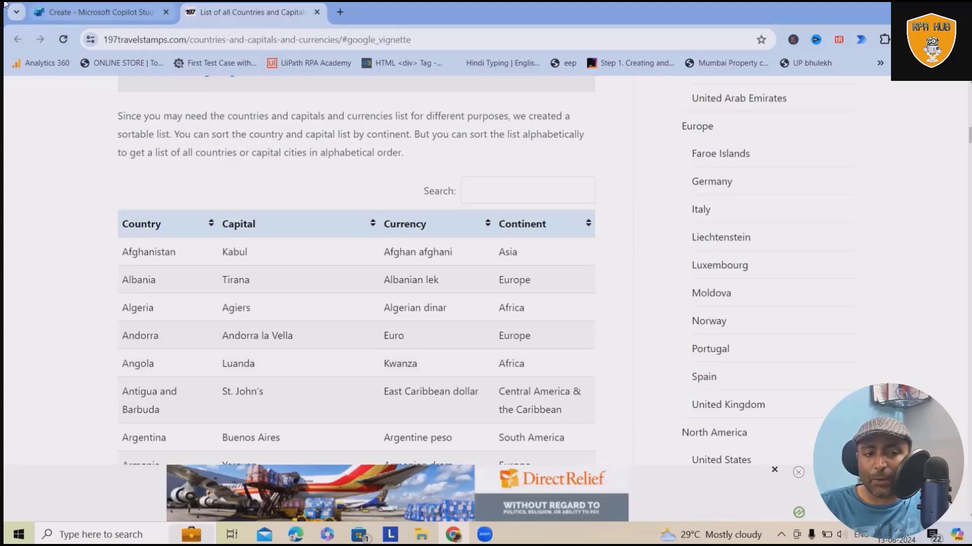
click(96, 12)
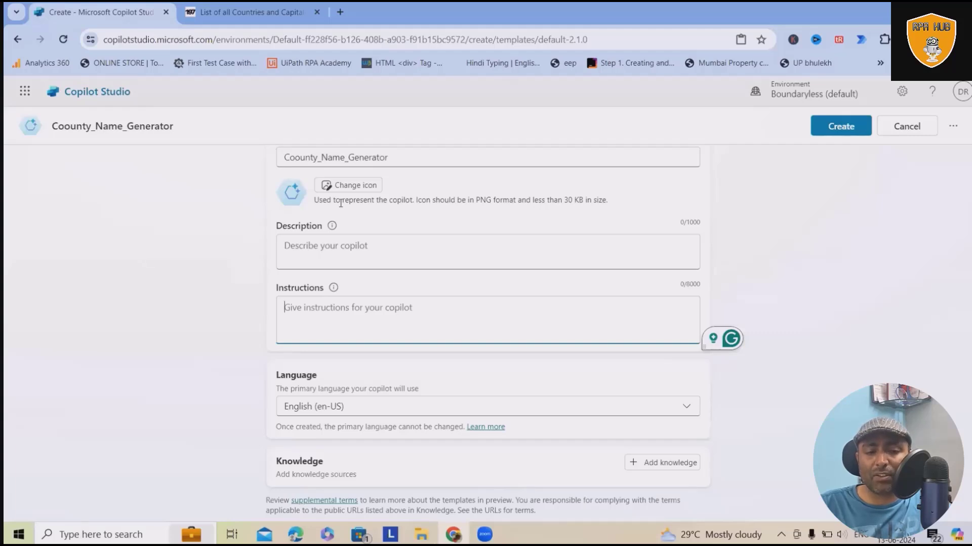
click(215, 12)
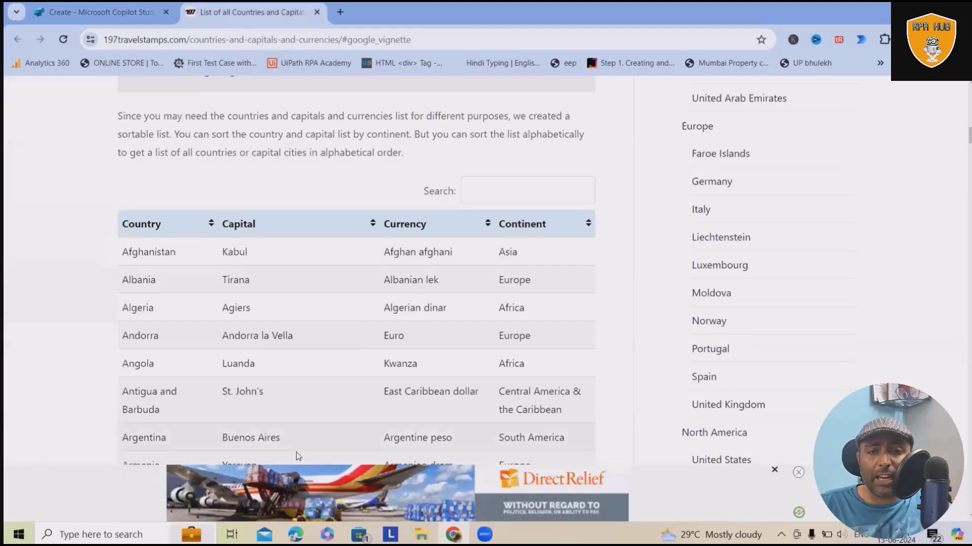
click(104, 15)
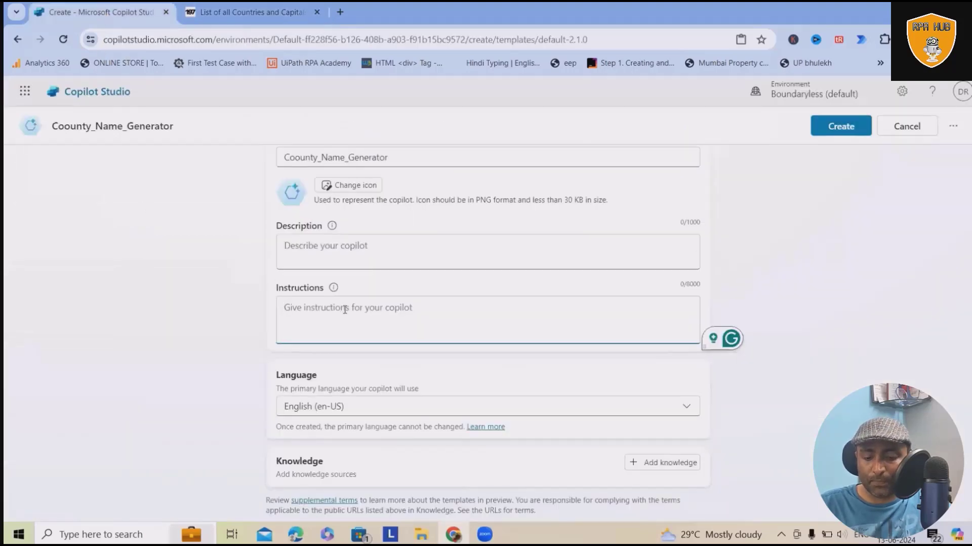
Enter the copilot instruction "Based on user input provide details of Capital, Country, Currency and Continent."
text(Based)
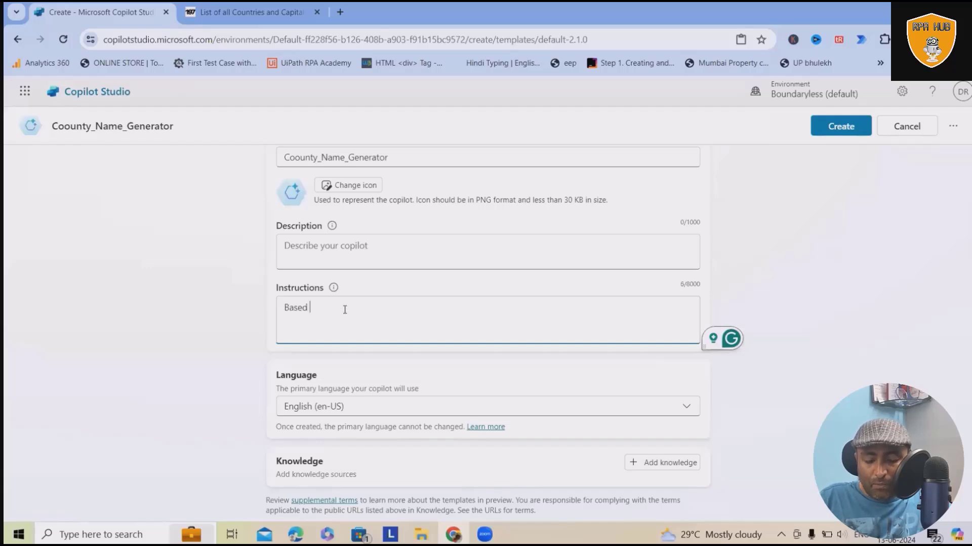
text( on user)
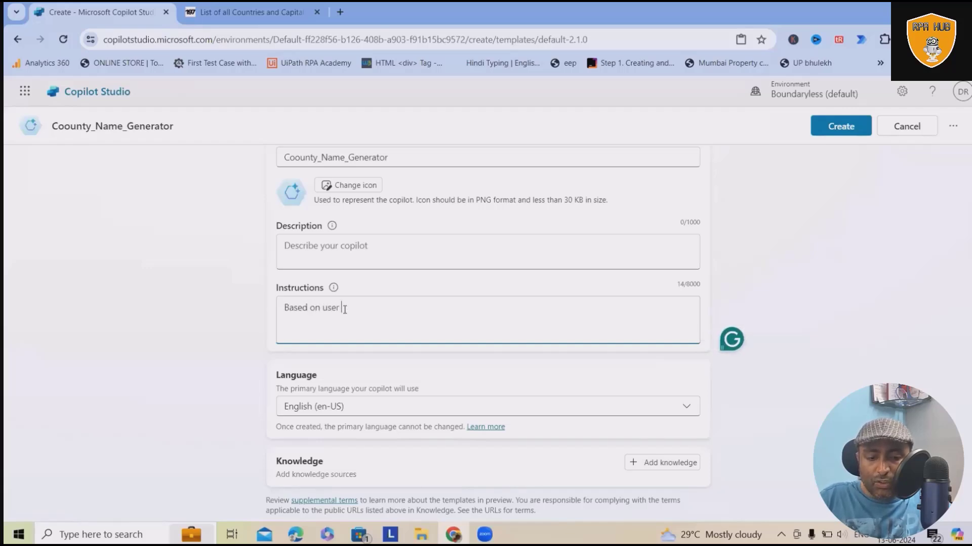
text( input pro)
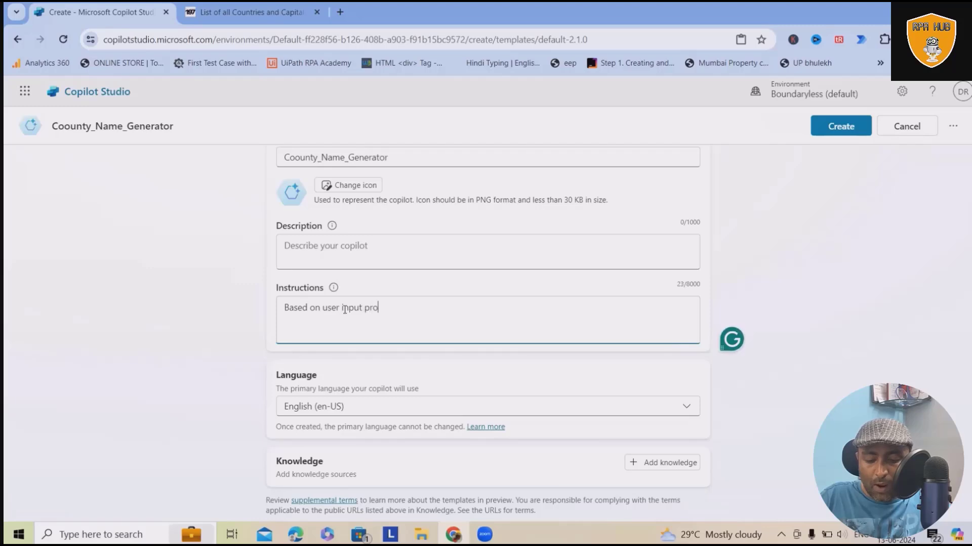
text(vide details of )
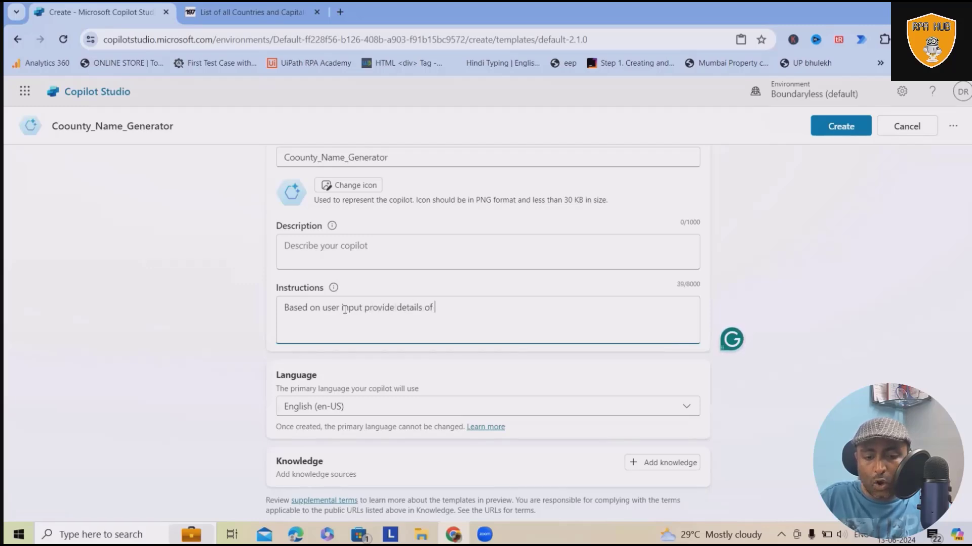
text(Capital )
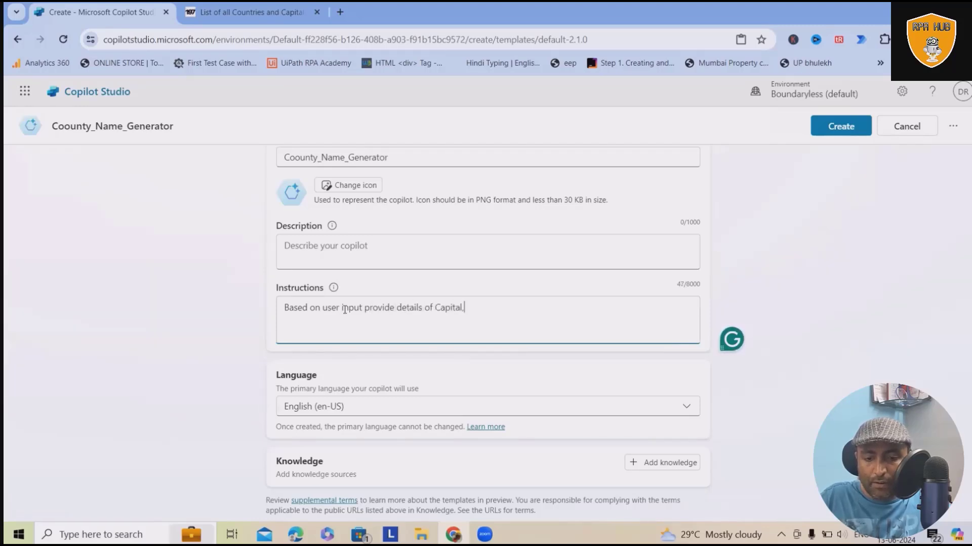
text( Country, Currency and C)
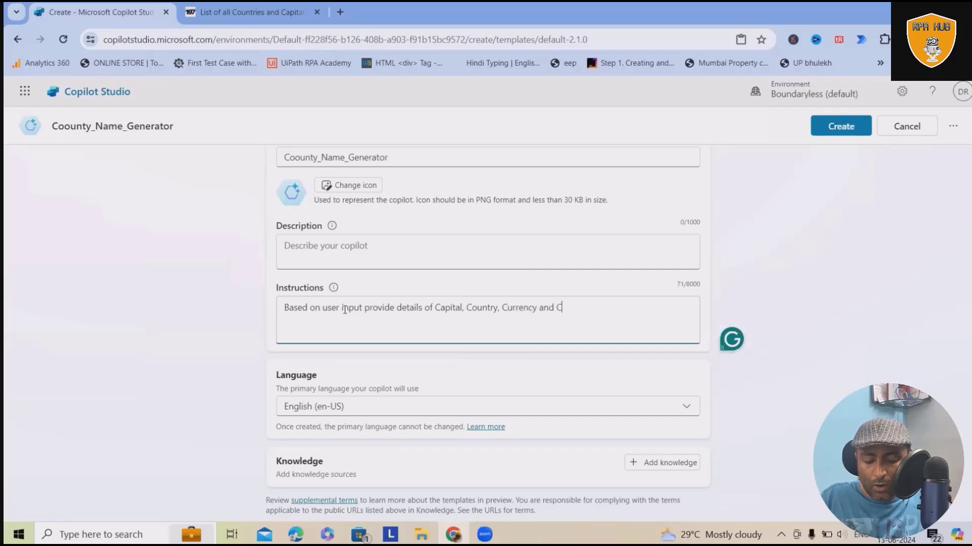
text(ontinent.)
Add a second line to the instructions reading "Make sure to all the permutation combination"
key(Return)
text(Make sure t)
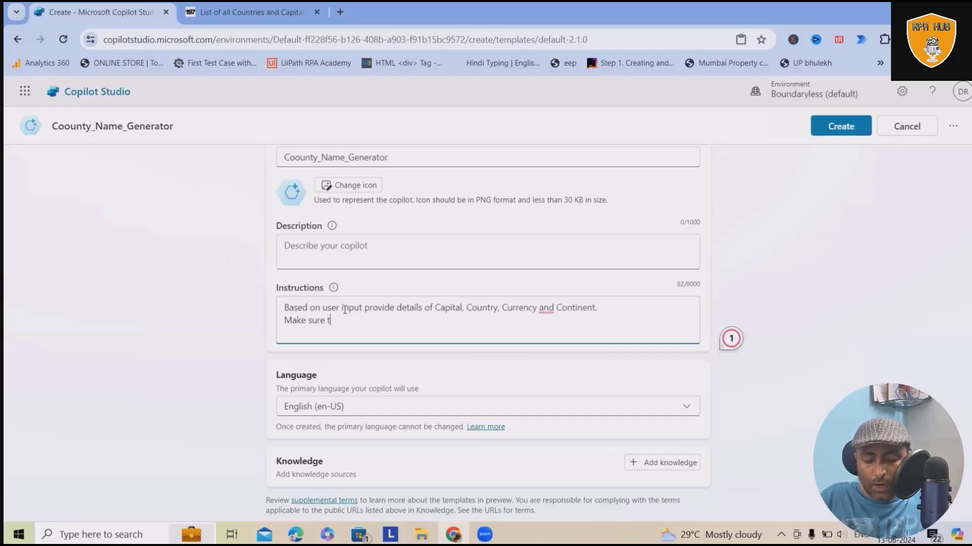
text(o all the per)
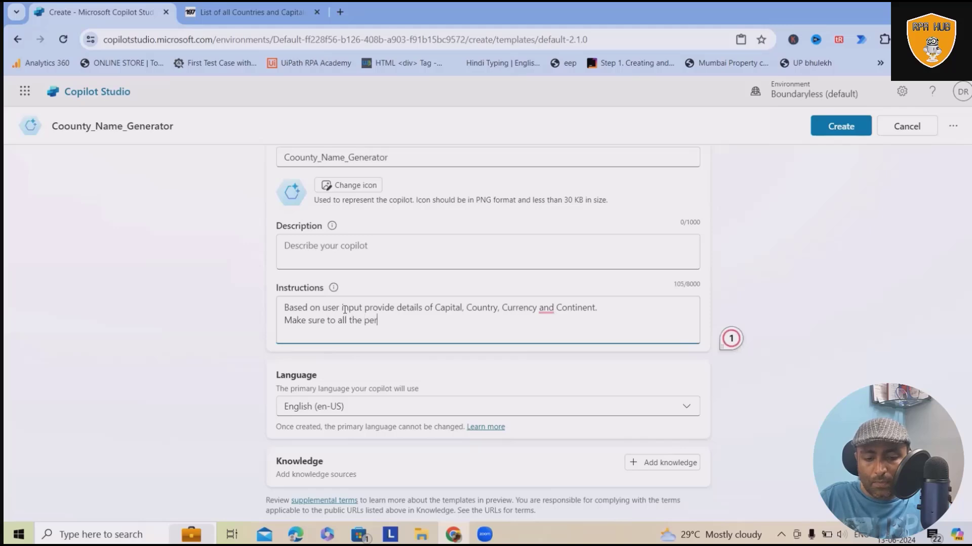
text(mutation combination)
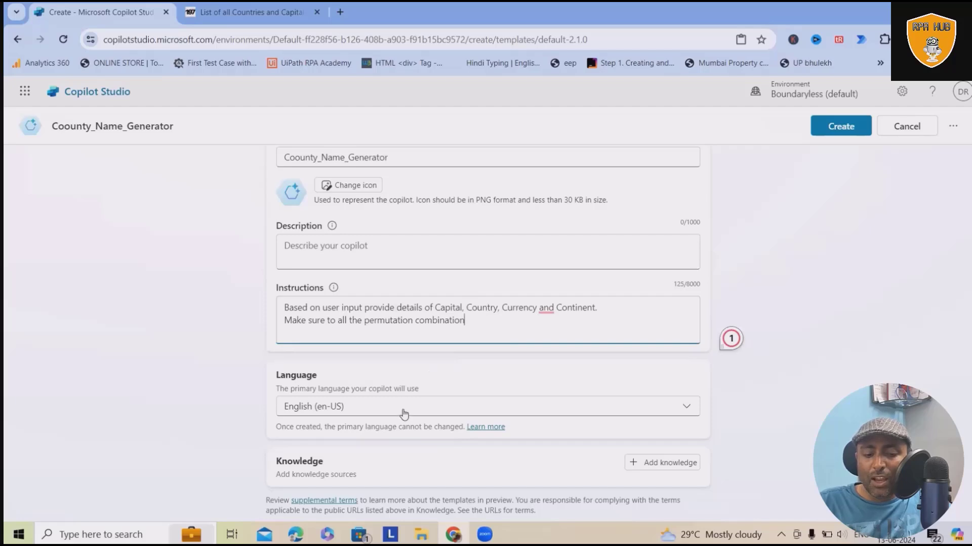
scroll(403, 414, down, 1)
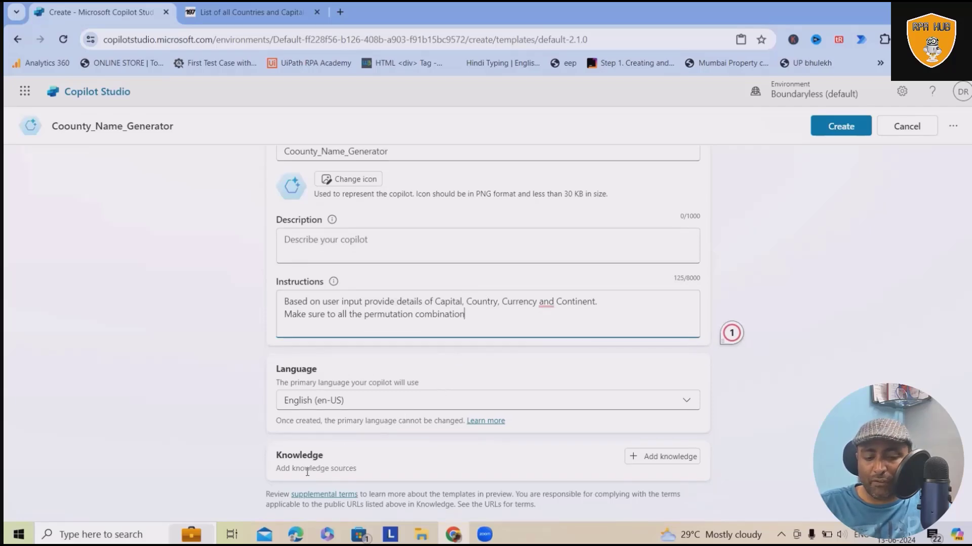
click(658, 458)
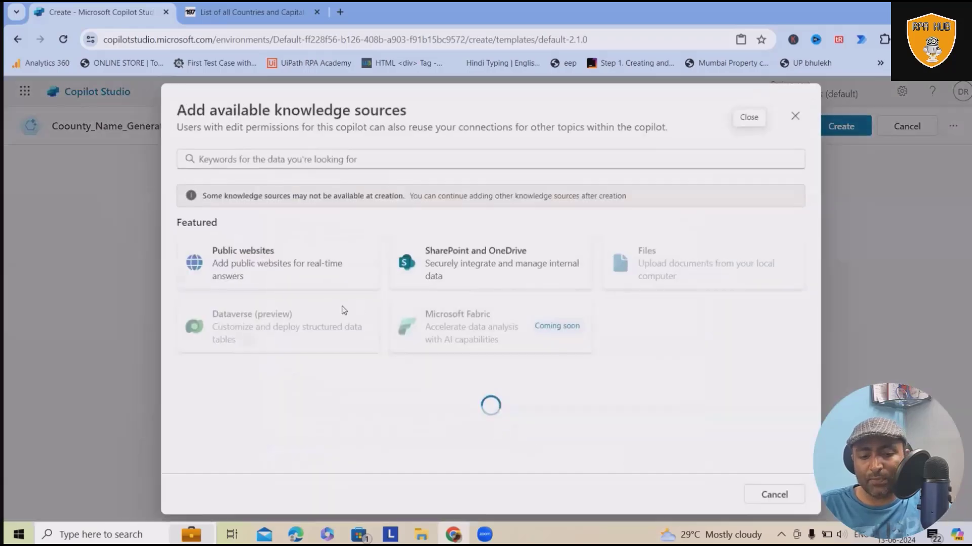
click(224, 13)
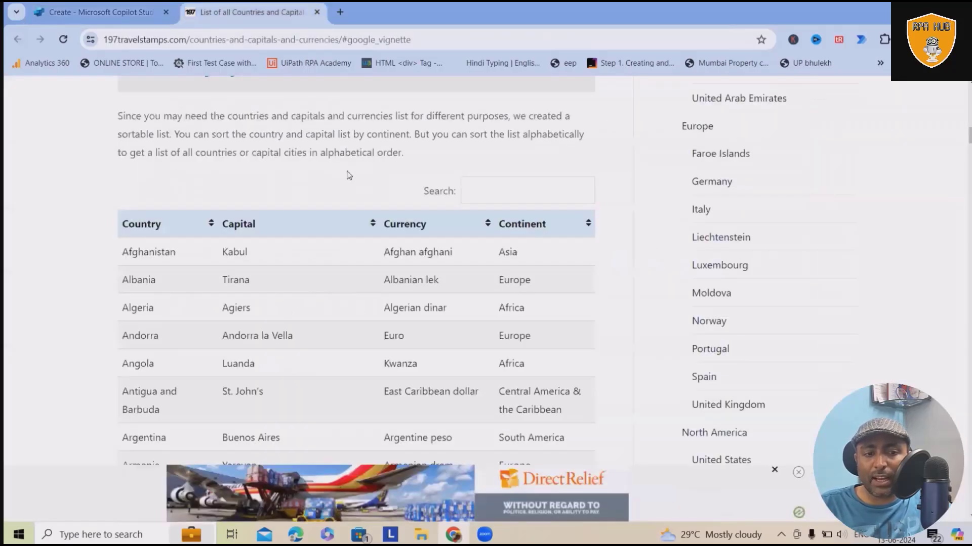
click(348, 40)
key(ctrl+c)
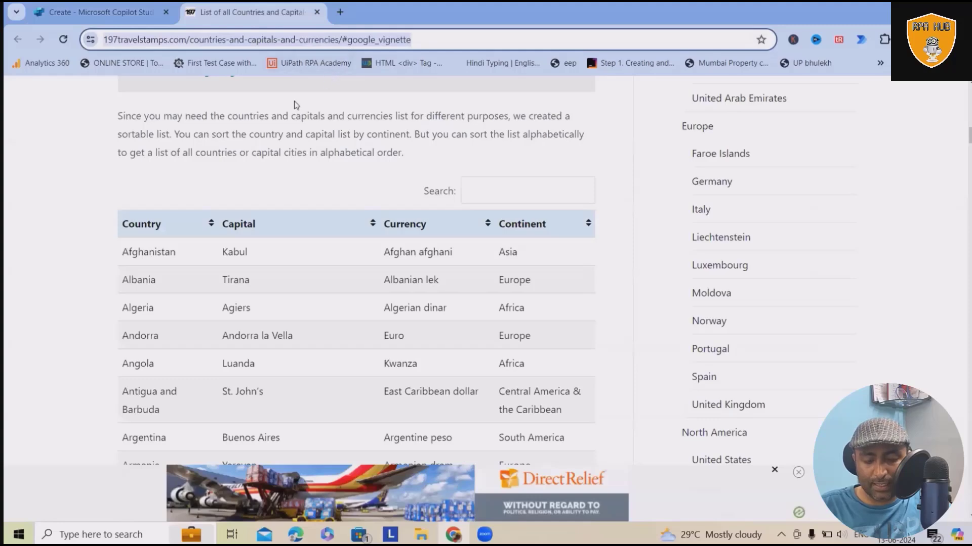
click(128, 14)
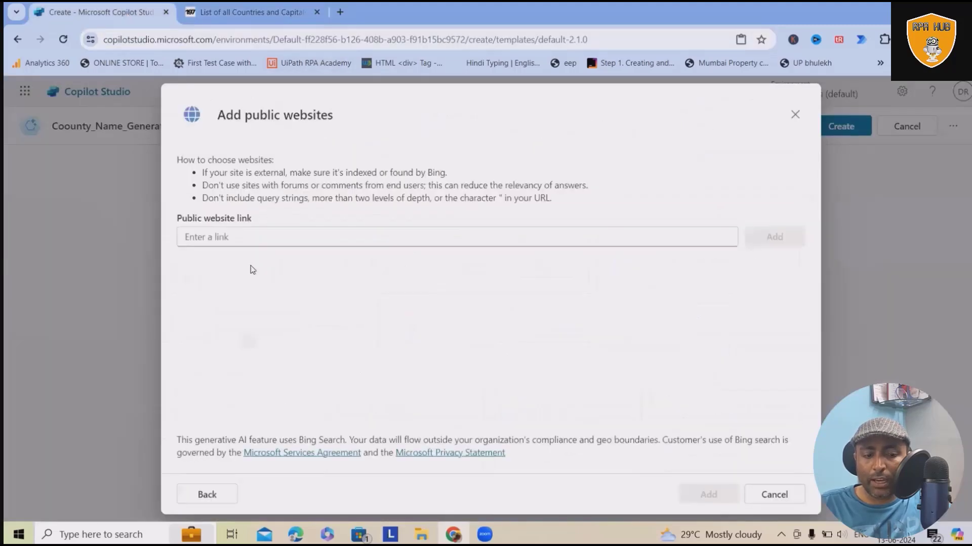
click(310, 235)
key(ctrl+v)
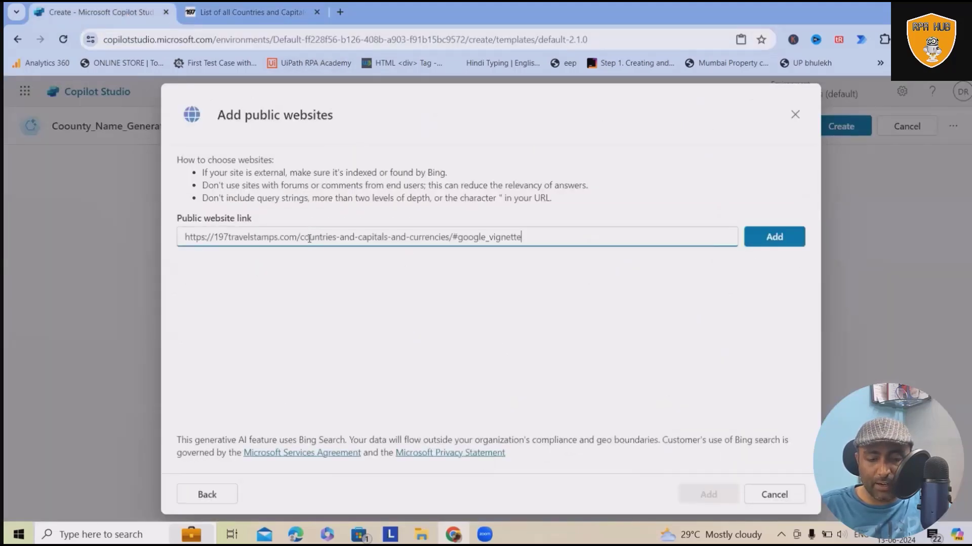
click(773, 238)
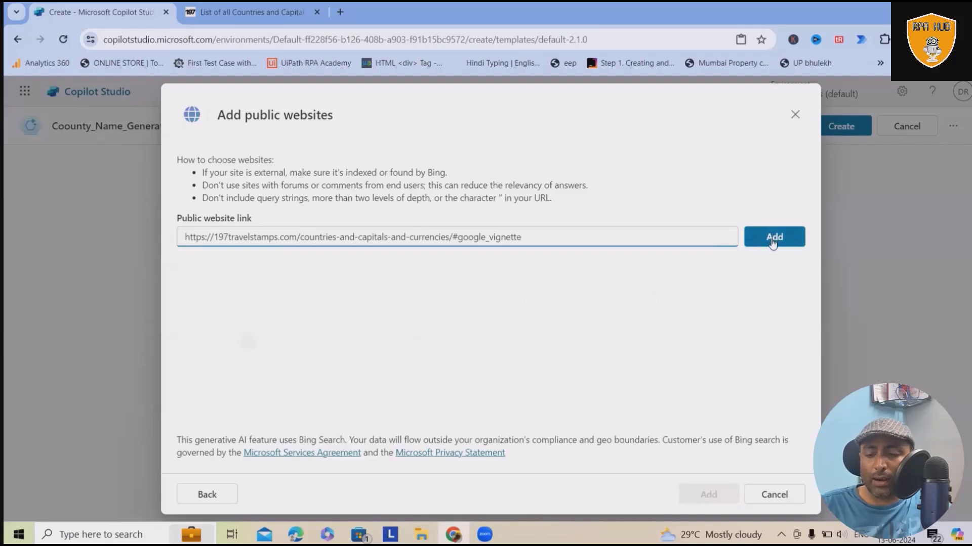
click(709, 496)
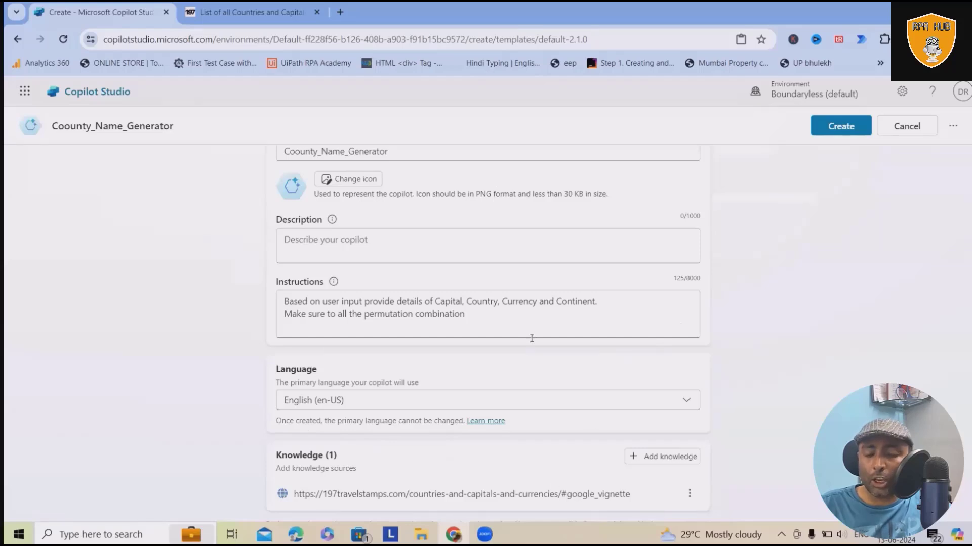
scroll(531, 338, down, 2)
click(839, 132)
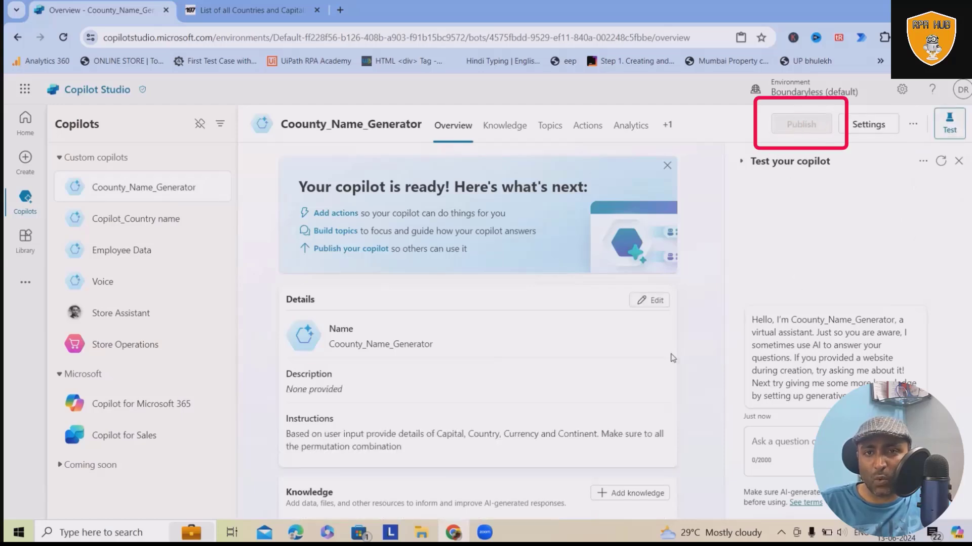
Review the new copilot's overview, knowledge source, topics and actions, ending back on its overview
scroll(431, 371, down, 5)
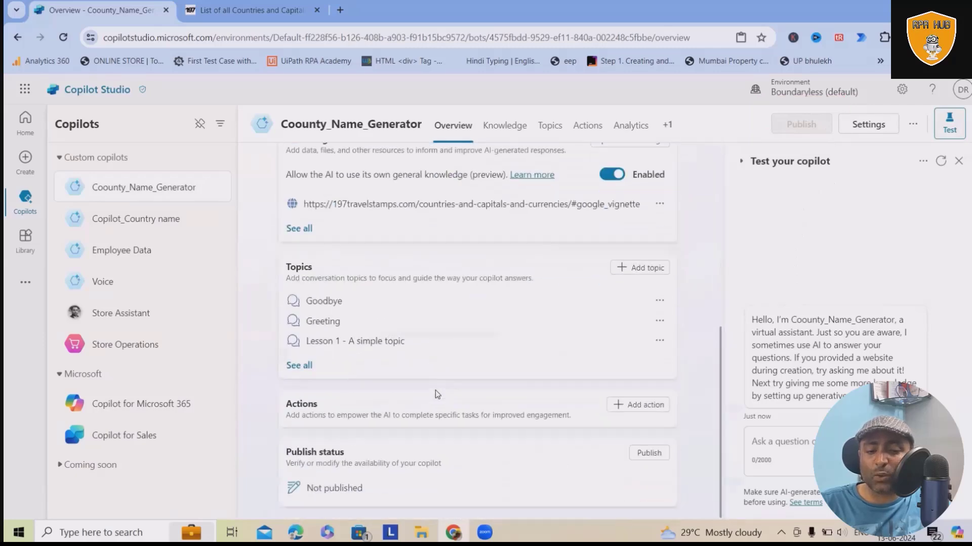
scroll(436, 392, up, 4)
scroll(438, 392, up, 2)
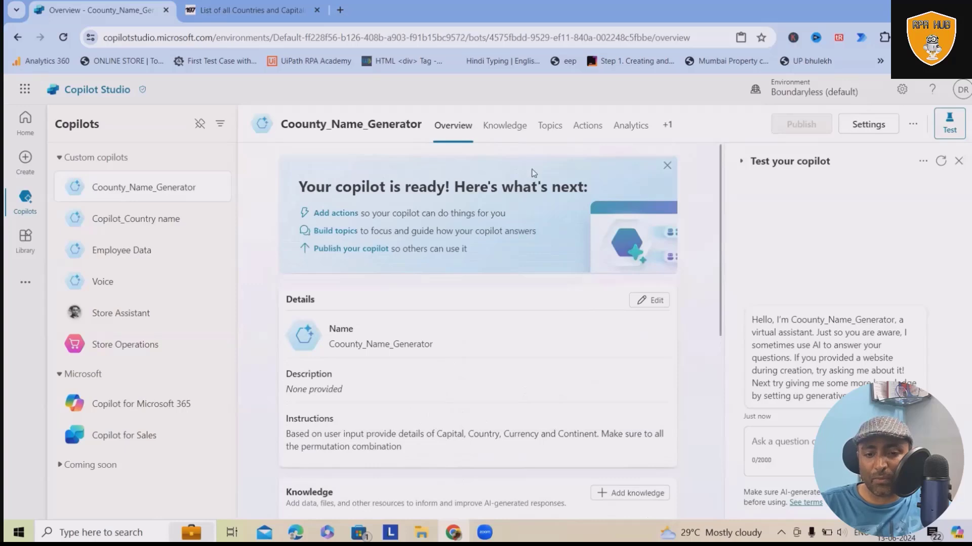
click(520, 138)
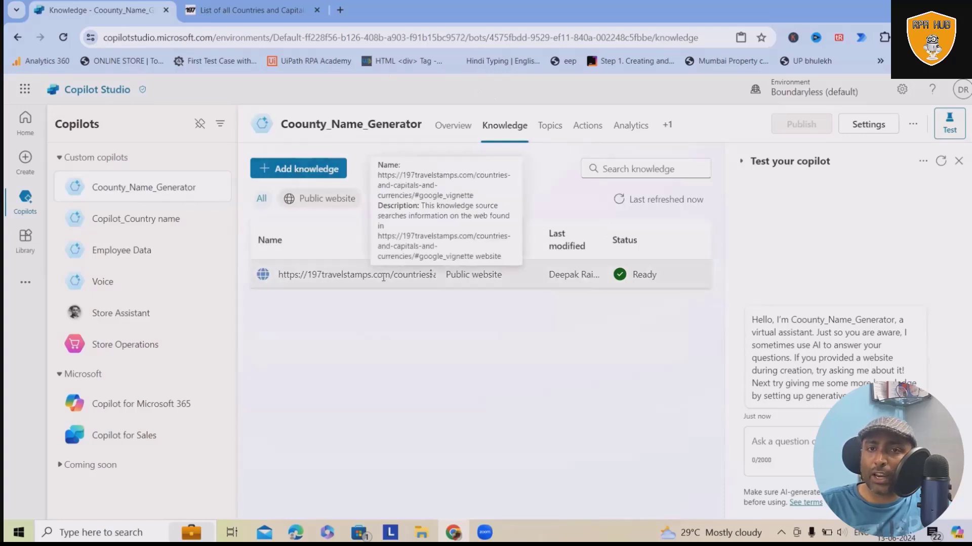
click(550, 124)
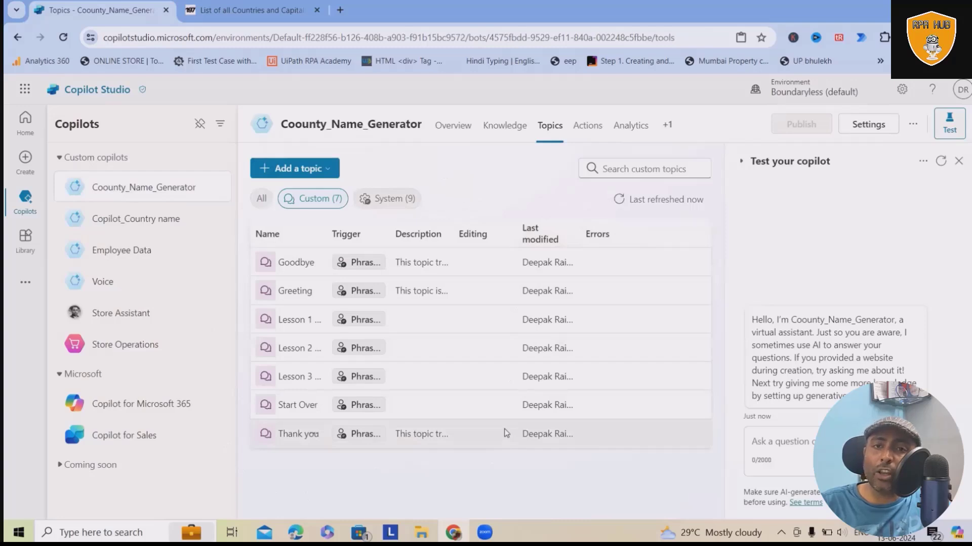
click(589, 129)
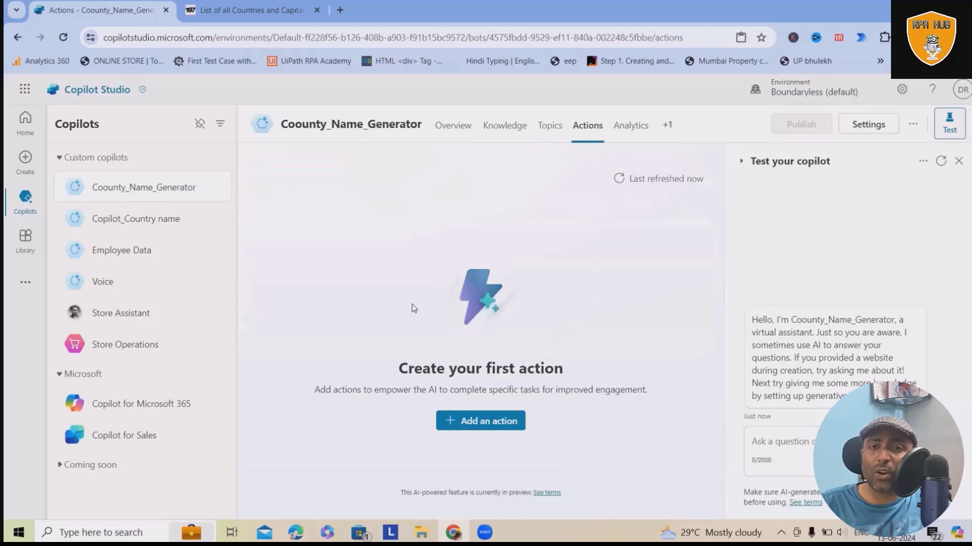
click(448, 133)
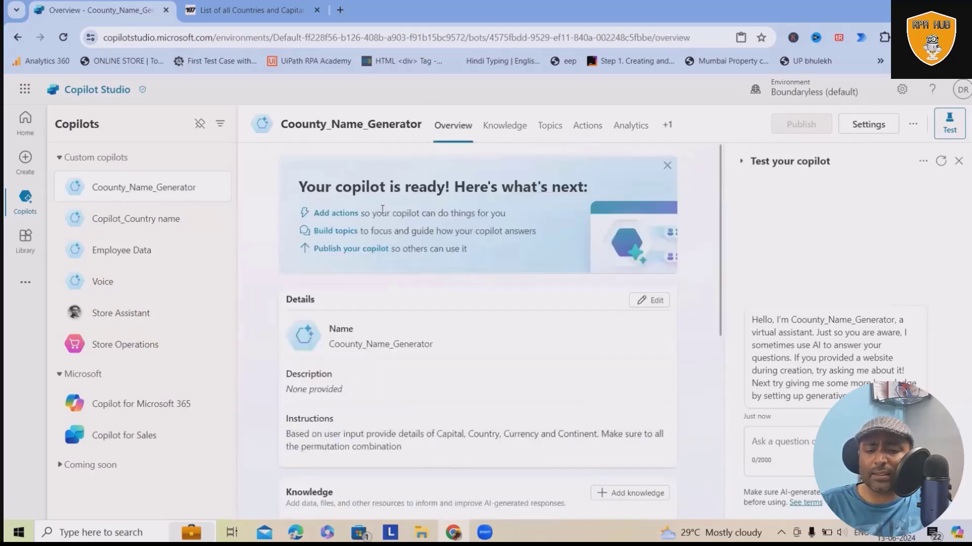
Ask the test chat "Give me Capital of Algeria" and check the reply against Algeria's row in the website table
click(786, 439)
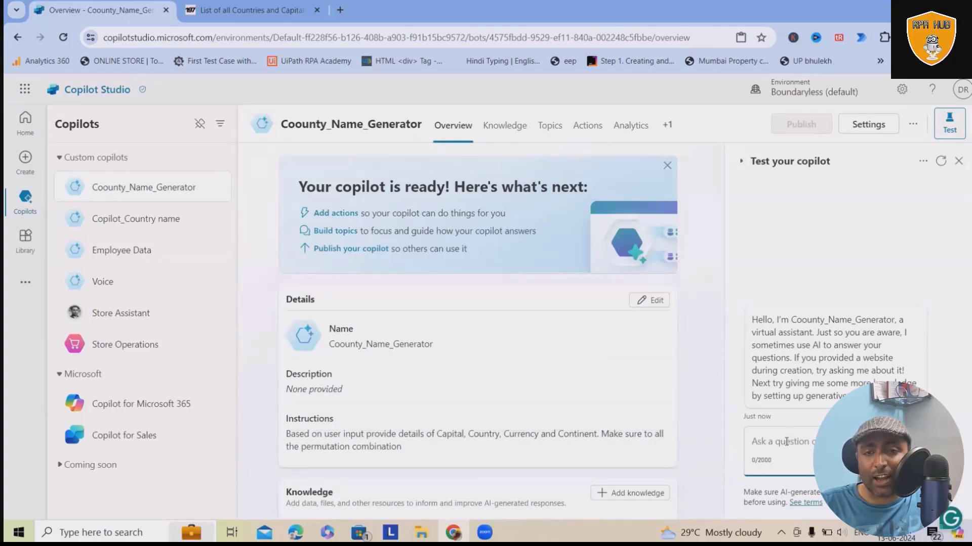
text(G)
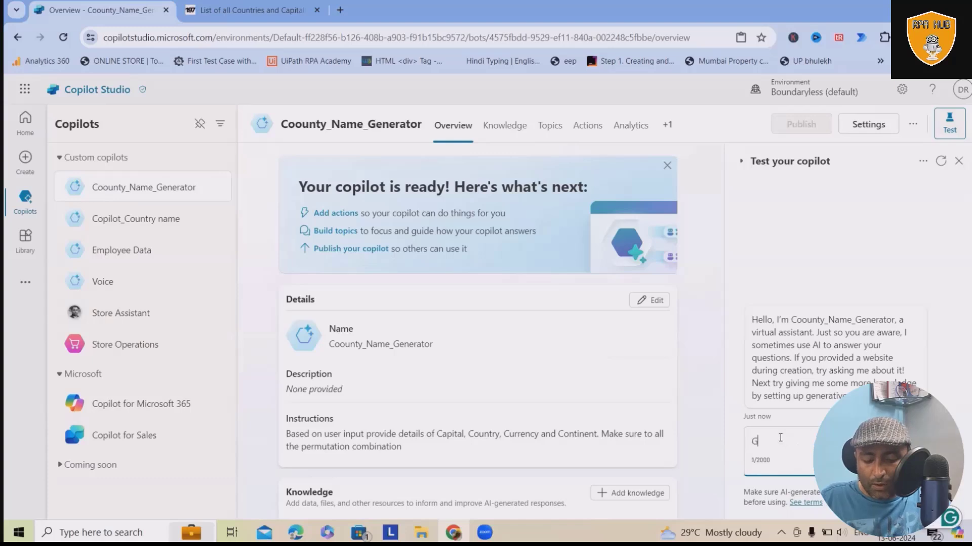
text(ive me Capital of Country)
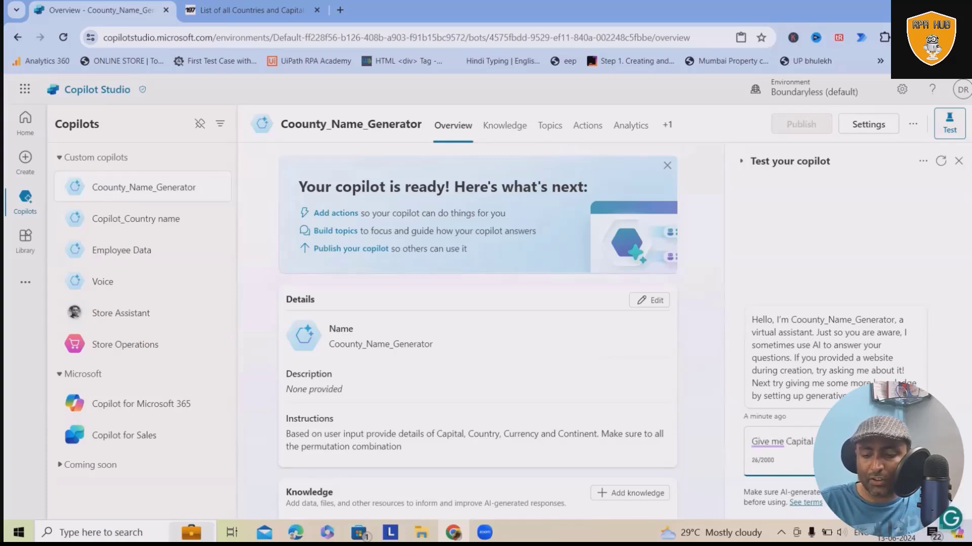
key(Return)
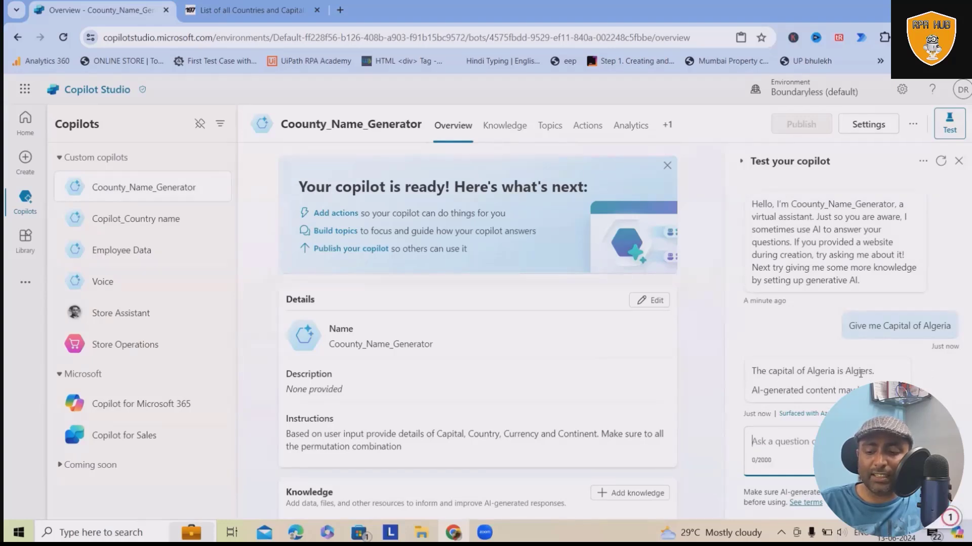
click(243, 9)
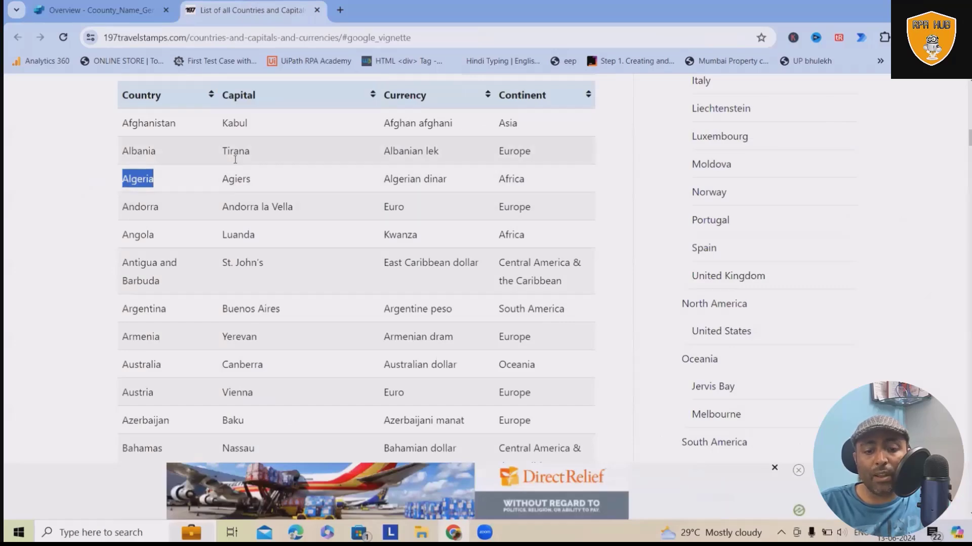
Ask the copilot's test chat "Give me Capital of Algeria with Currency" and check the currency against the website table
click(79, 11)
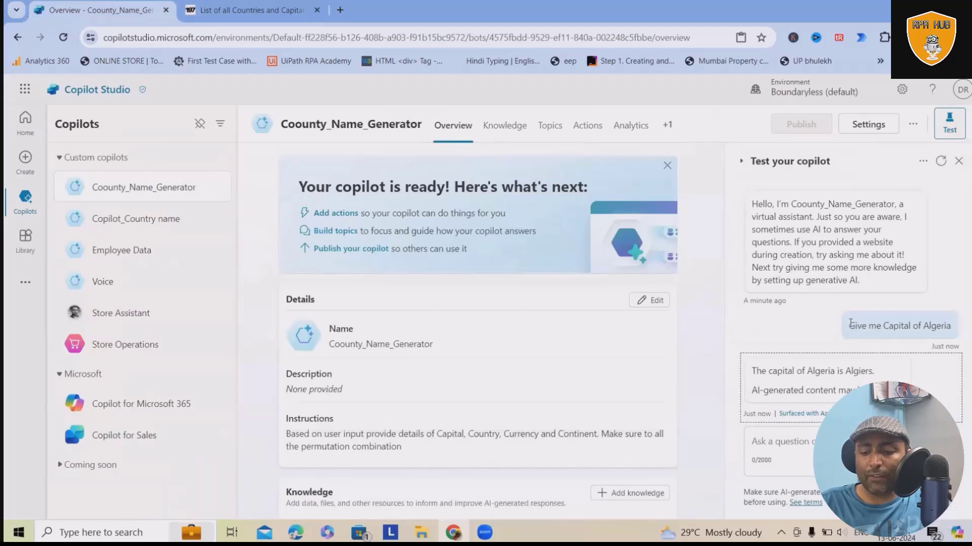
drag(850, 324, 950, 328)
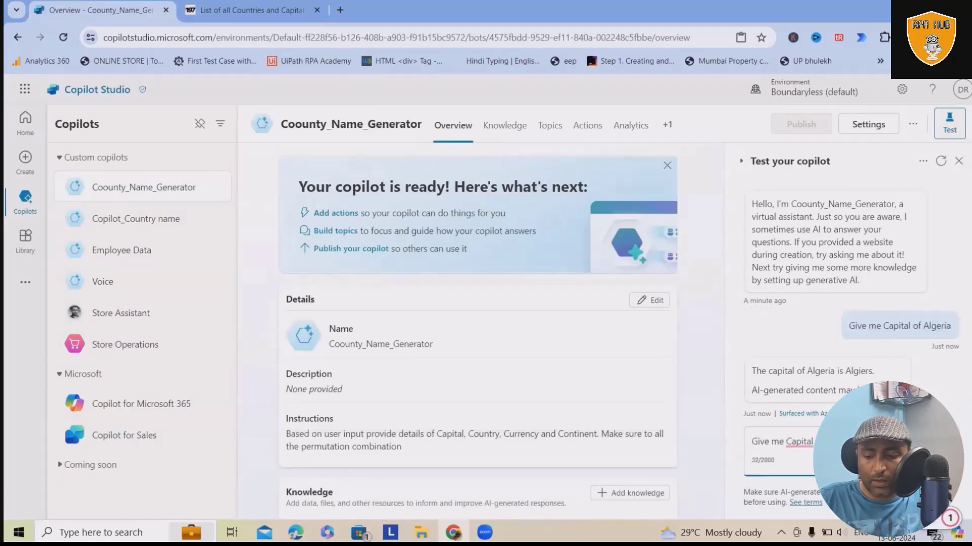
text(Currency)
key(Return)
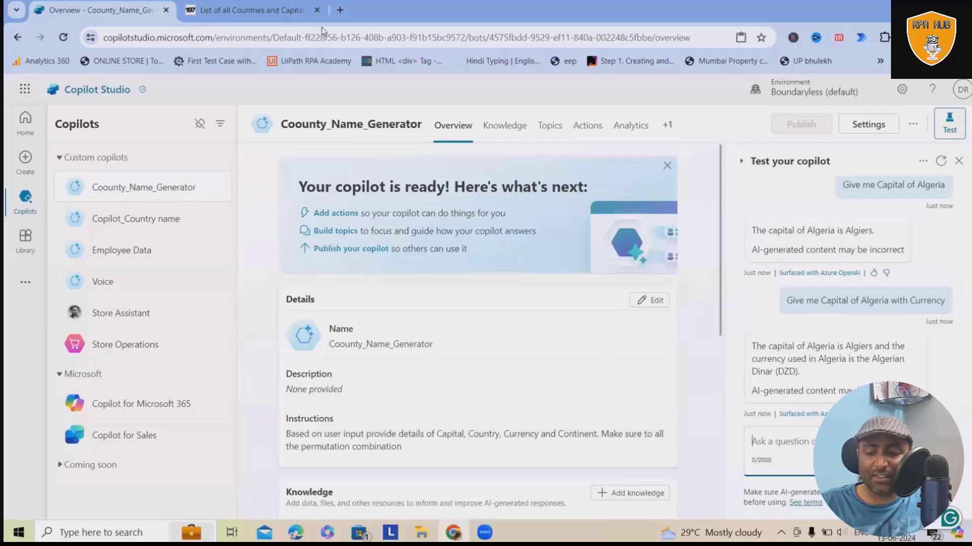
click(226, 9)
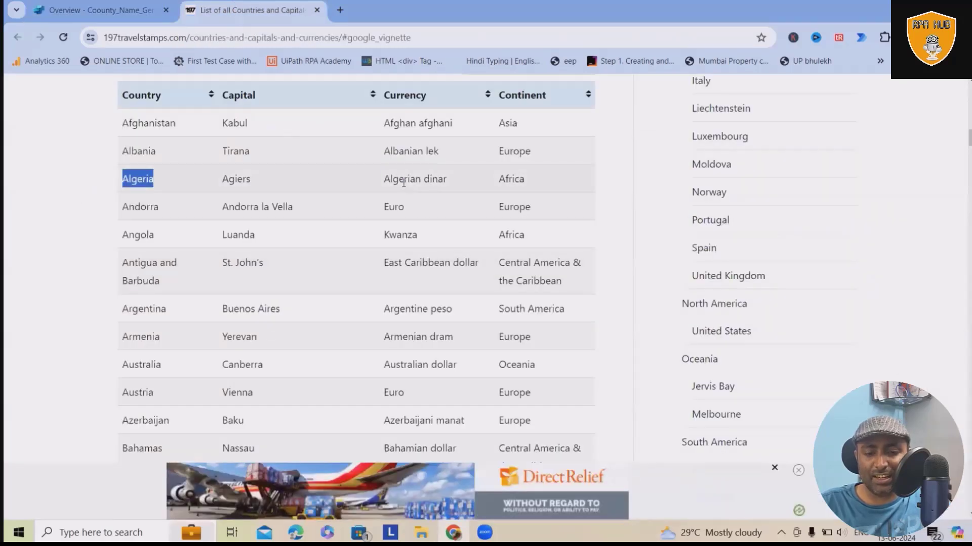
drag(383, 178, 463, 181)
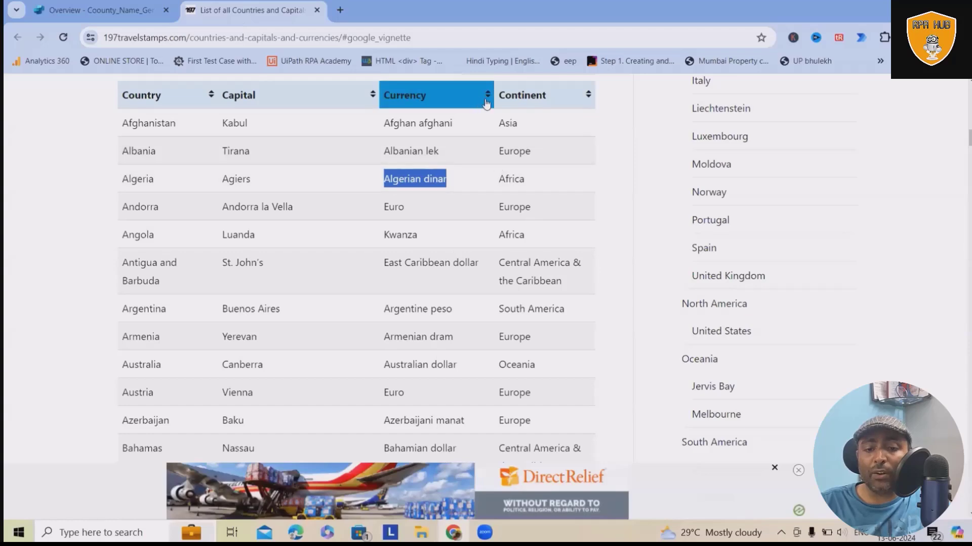
scroll(321, 234, down, 8)
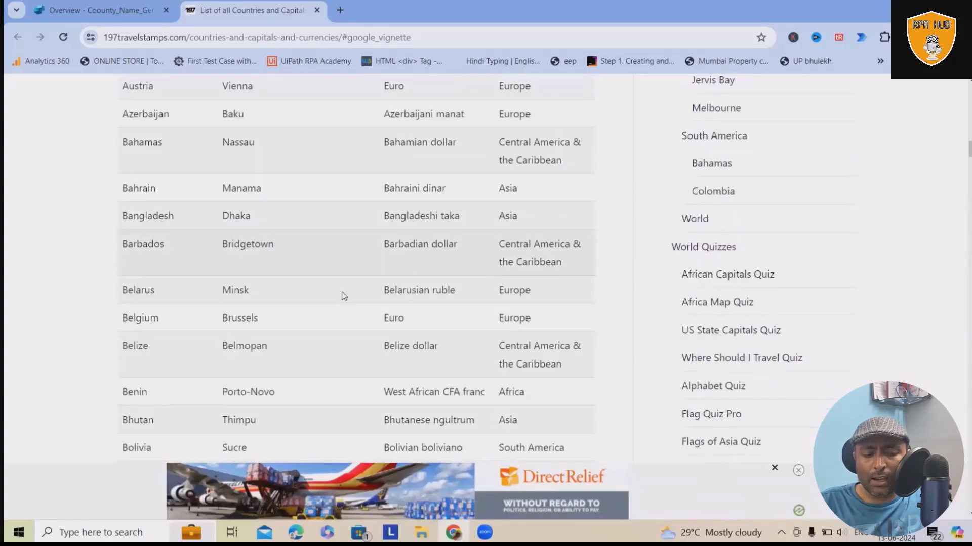
Find Canada's row in the website table, copy its capital, Ottawa, and return to Copilot Studio
scroll(341, 302, down, 10)
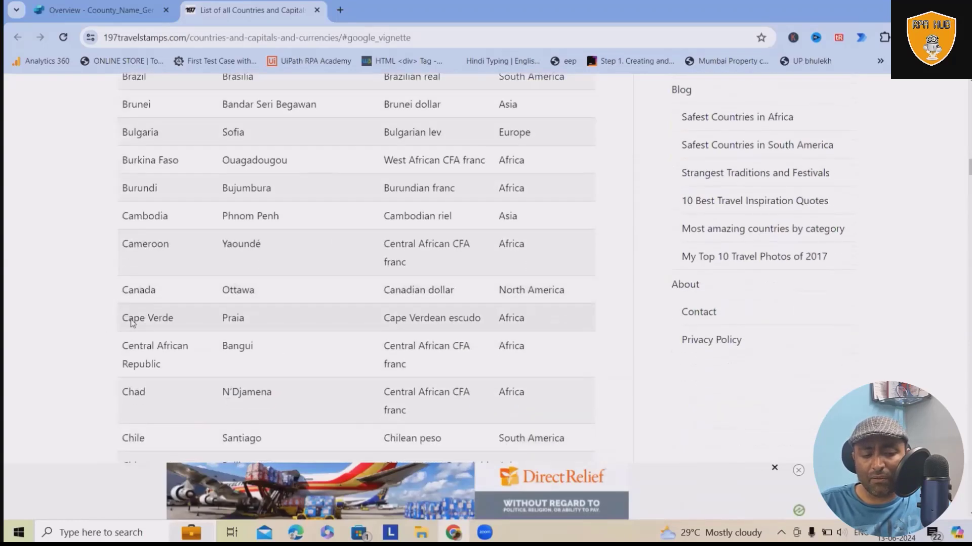
drag(121, 137, 167, 143)
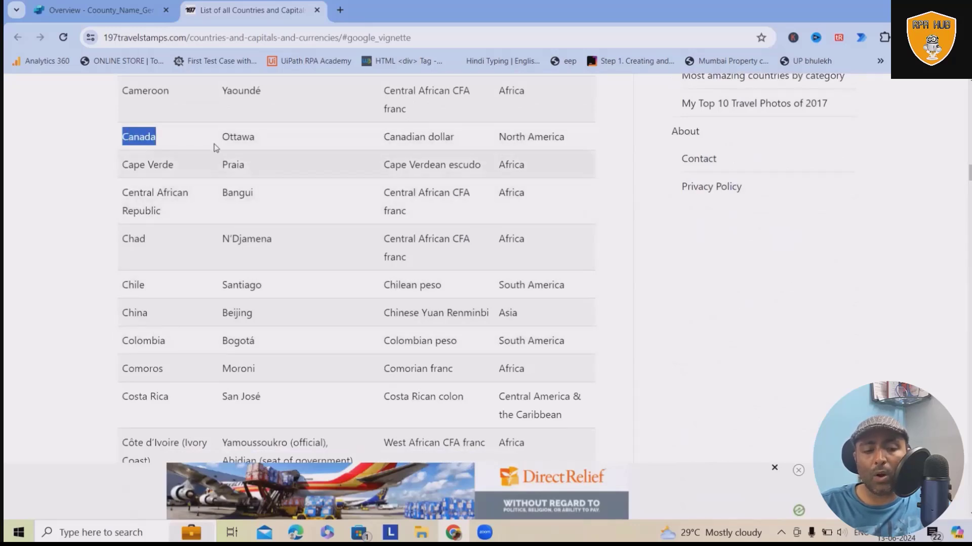
drag(221, 136, 262, 136)
key(ctrl+c)
key(ctrl+Tab)
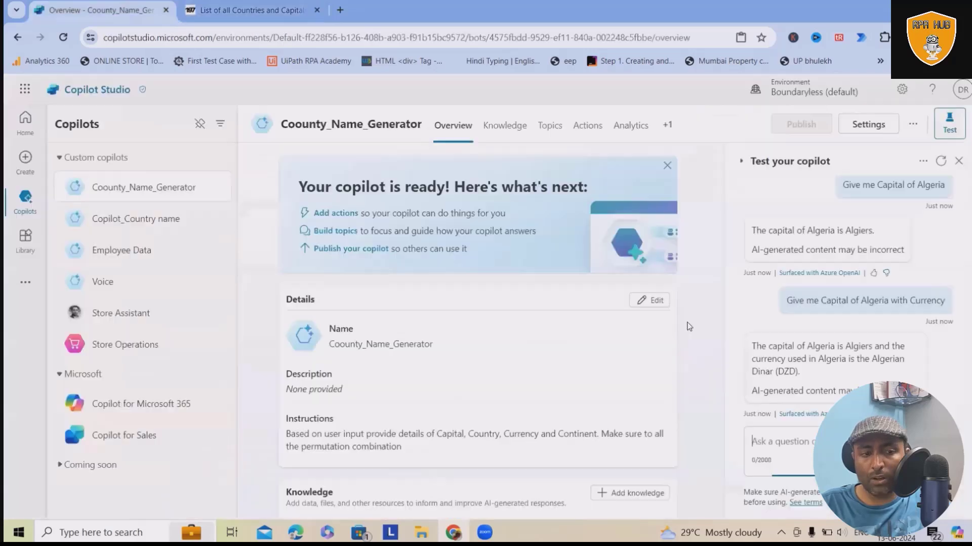
Ask the test chat "Give me Country of Ottawa with Currency" and check the reply against Canada's row in the website table
click(771, 445)
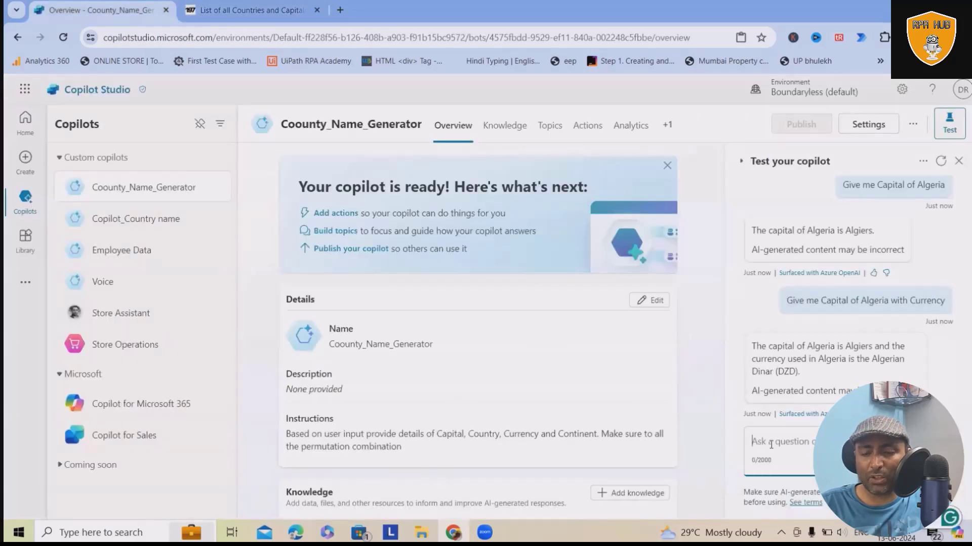
text(Give me Country of)
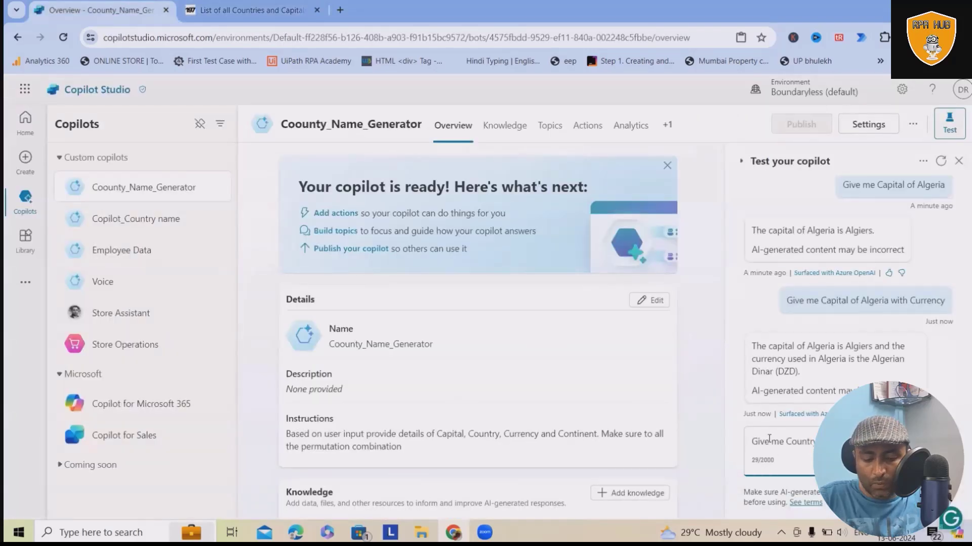
key(ctrl+v)
text(with Currency)
key(Return)
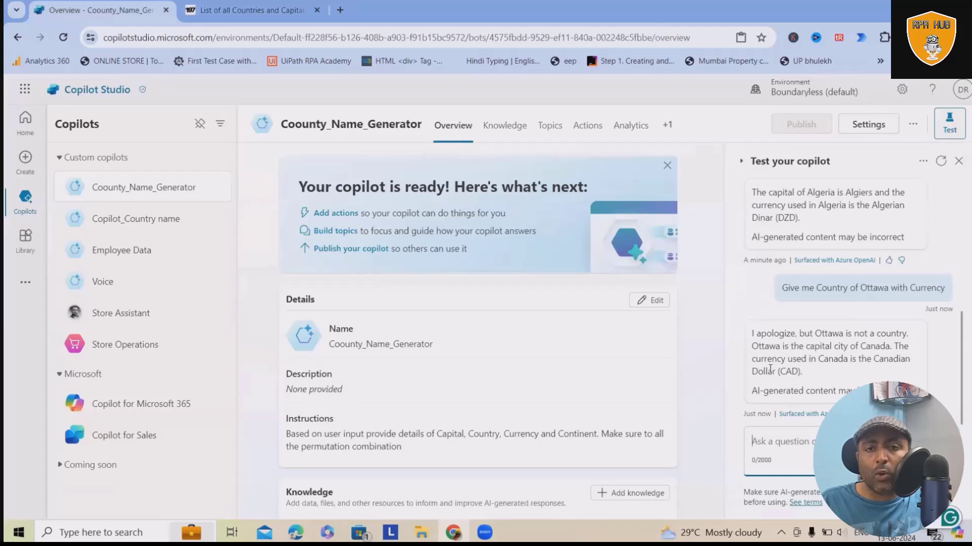
click(228, 9)
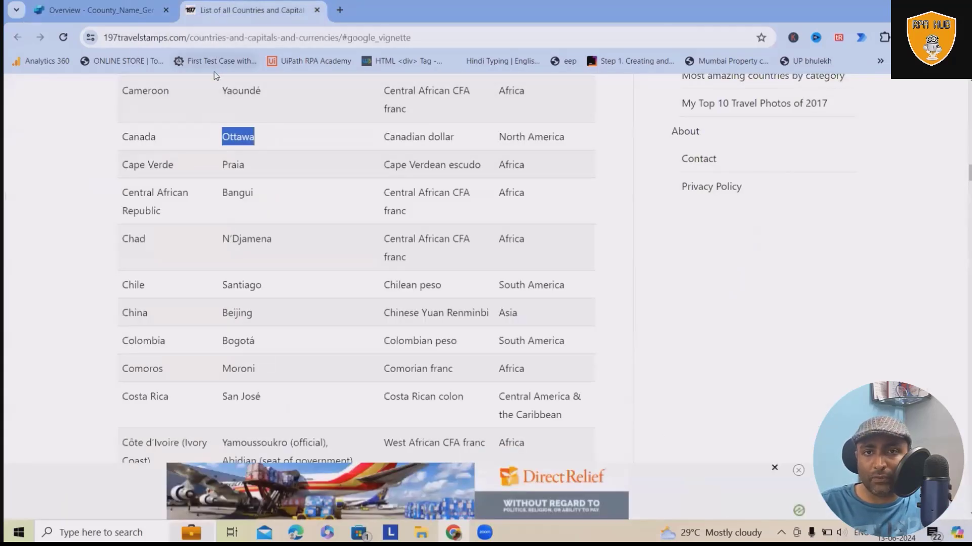
mouse_move(103, 6)
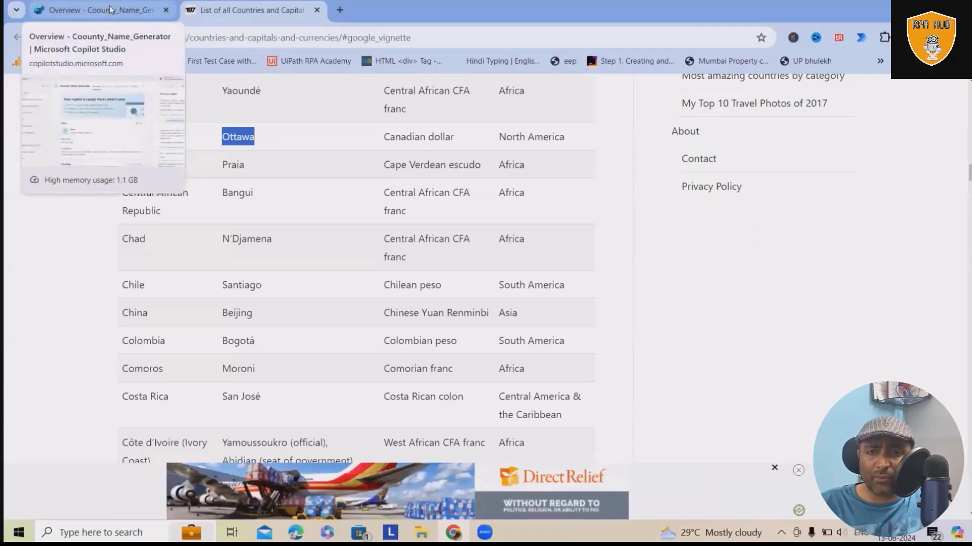
click(112, 8)
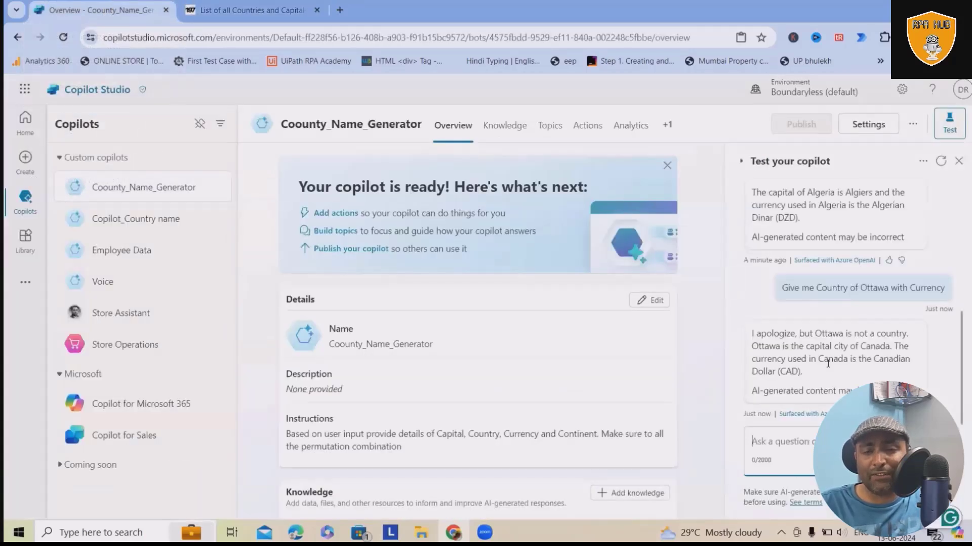
Ask the copilot's test chat "Provide me Capital of Ottawa"
double_click(830, 333)
click(808, 446)
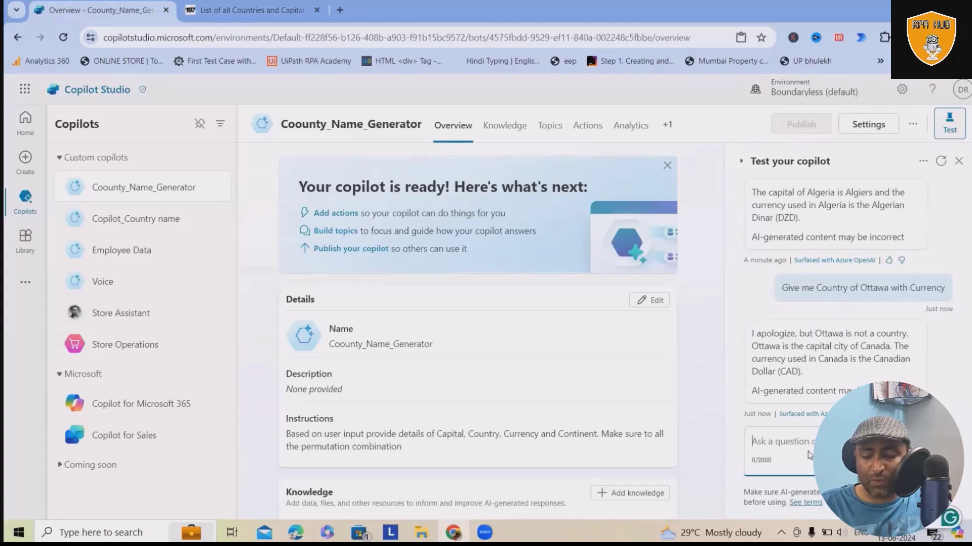
text(Provide me Capi)
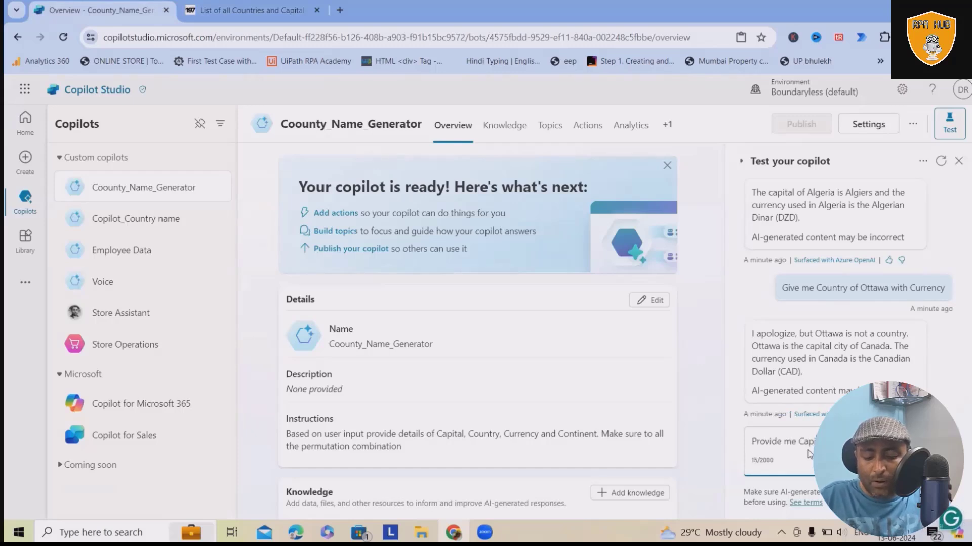
text(tal of Ottawa)
key(Return)
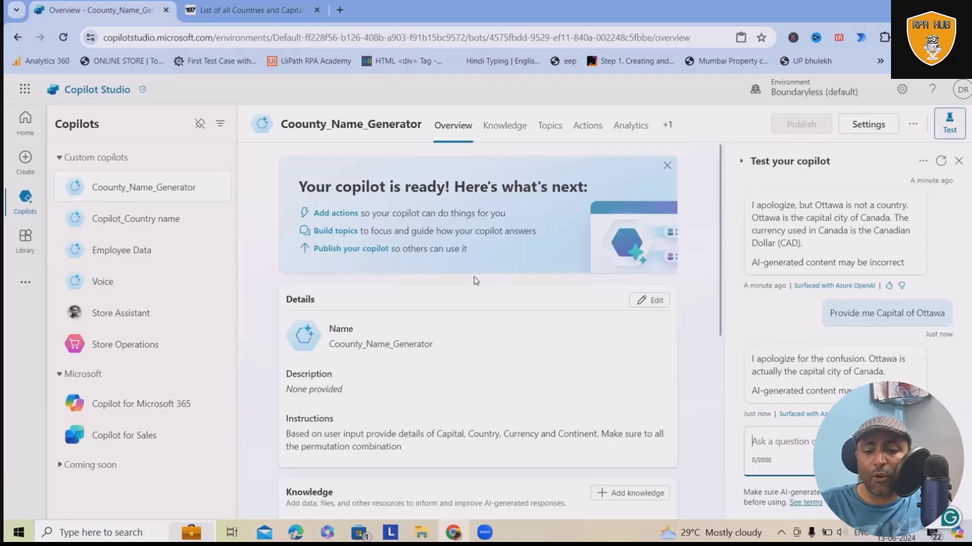
Review the copilot's overview, including its knowledge, topics and actions, and look over the earlier test chat replies
scroll(697, 358, down, 3)
scroll(698, 358, up, 3)
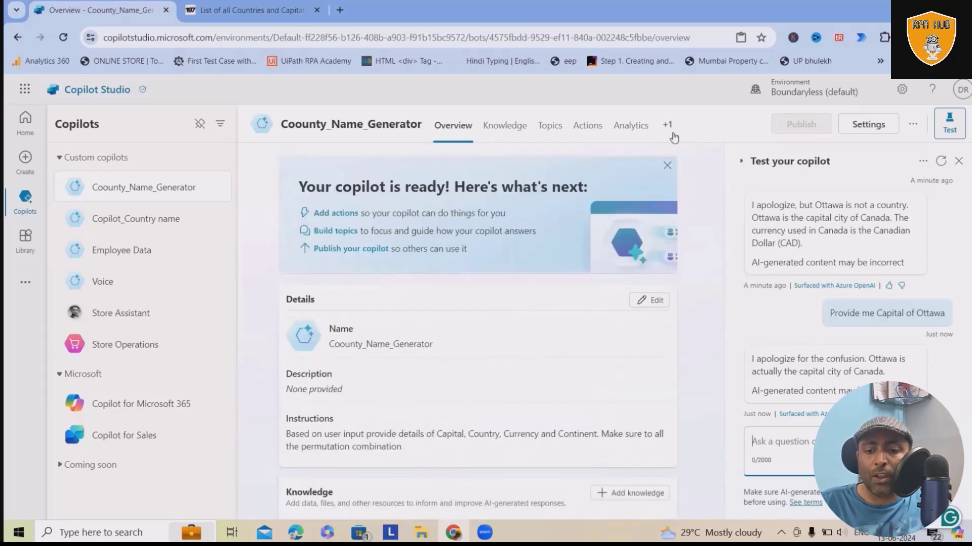
click(668, 130)
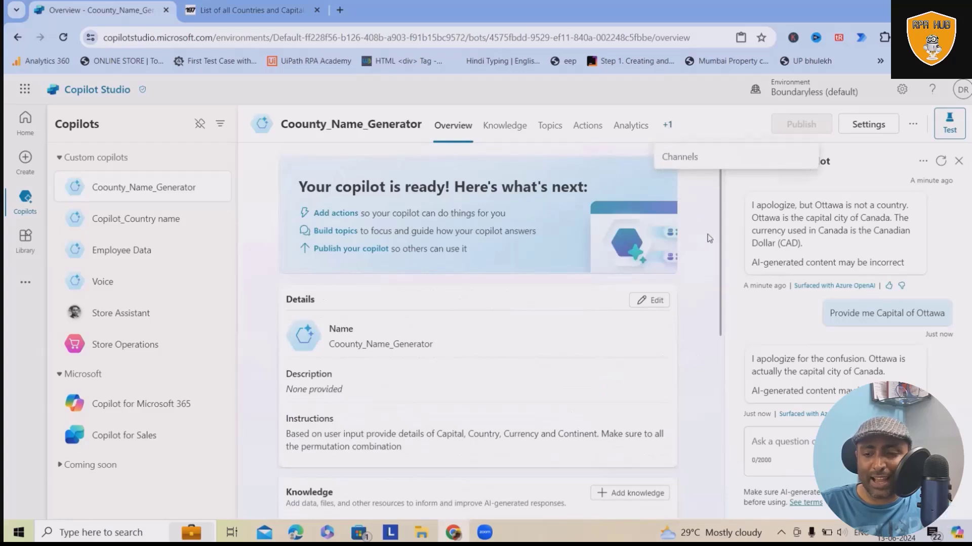
scroll(457, 287, down, 3)
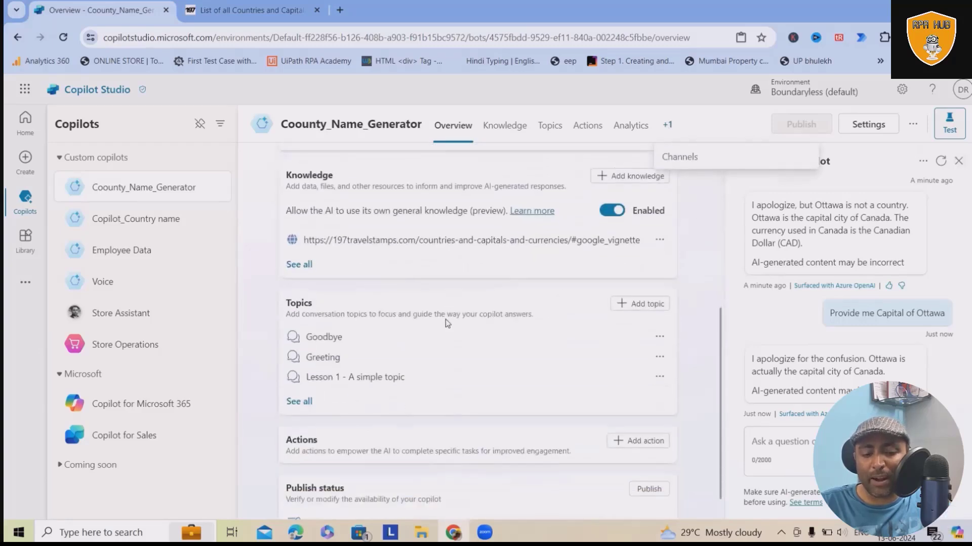
scroll(455, 374, down, 1)
scroll(467, 404, up, 6)
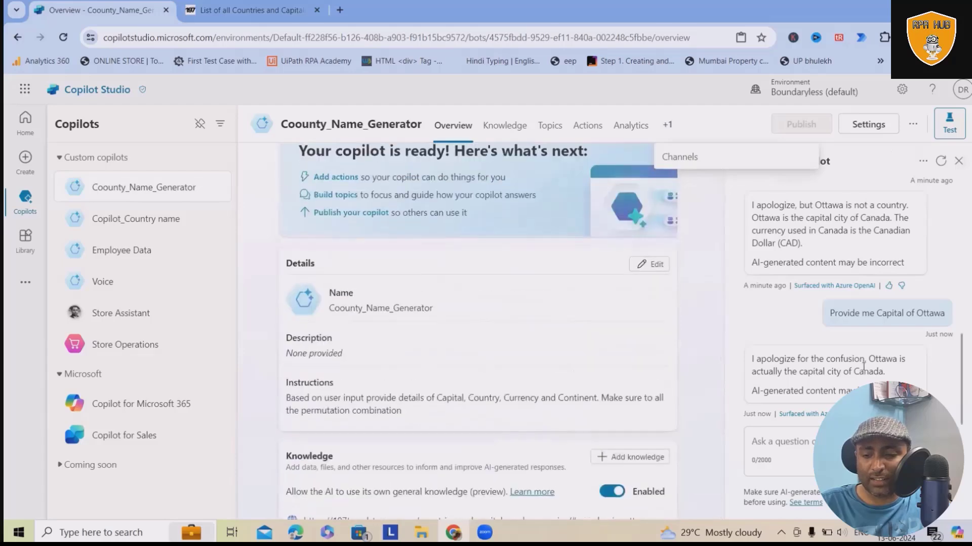
scroll(810, 375, up, 4)
scroll(384, 365, up, 1)
Open the copilot's details for editing and review its name, description, instructions and knowledge settings
click(342, 345)
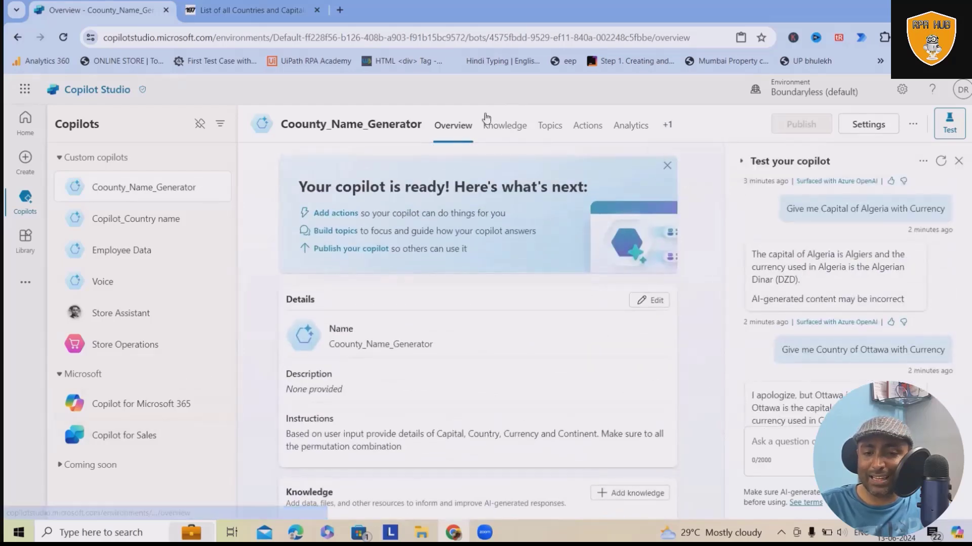
scroll(455, 372, down, 3)
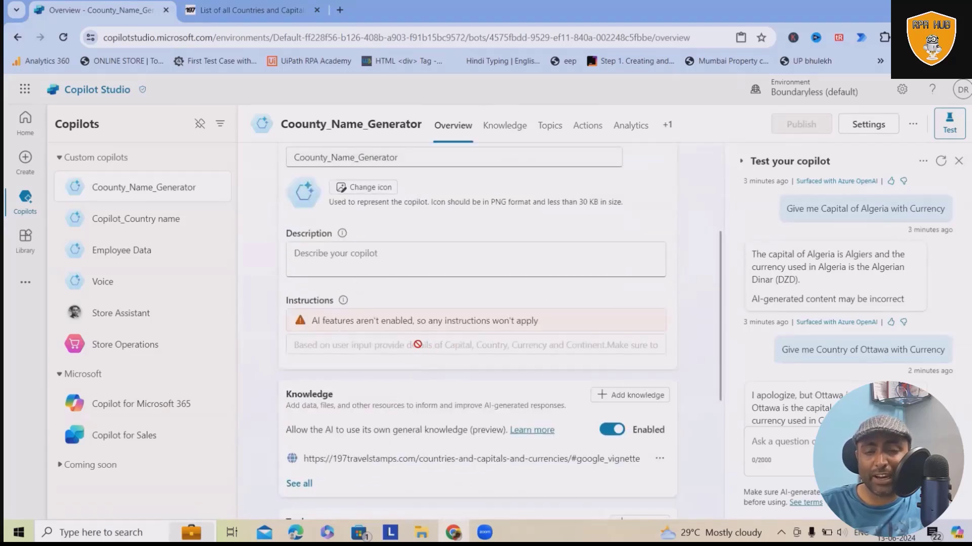
scroll(435, 357, up, 3)
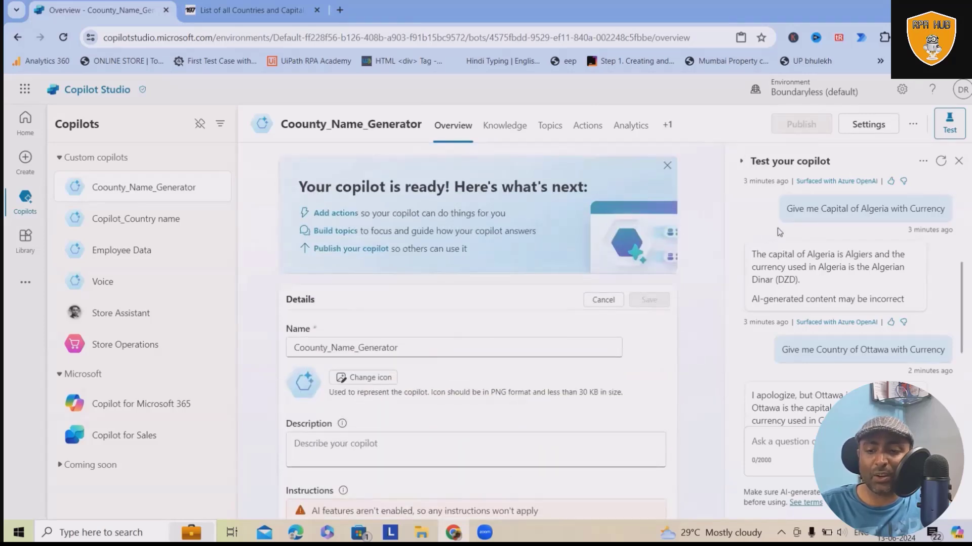
scroll(778, 228, down, 3)
scroll(419, 271, down, 7)
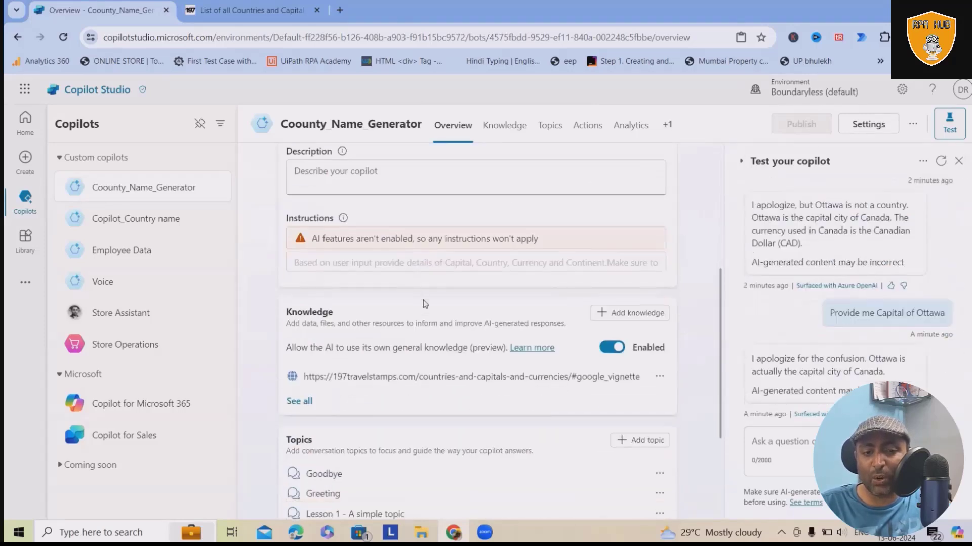
scroll(556, 238, up, 7)
scroll(557, 237, up, 2)
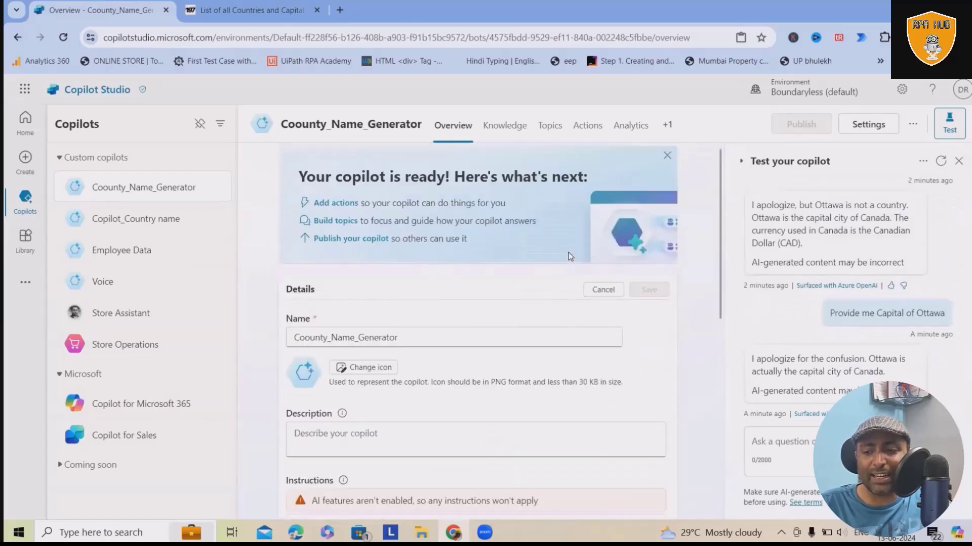